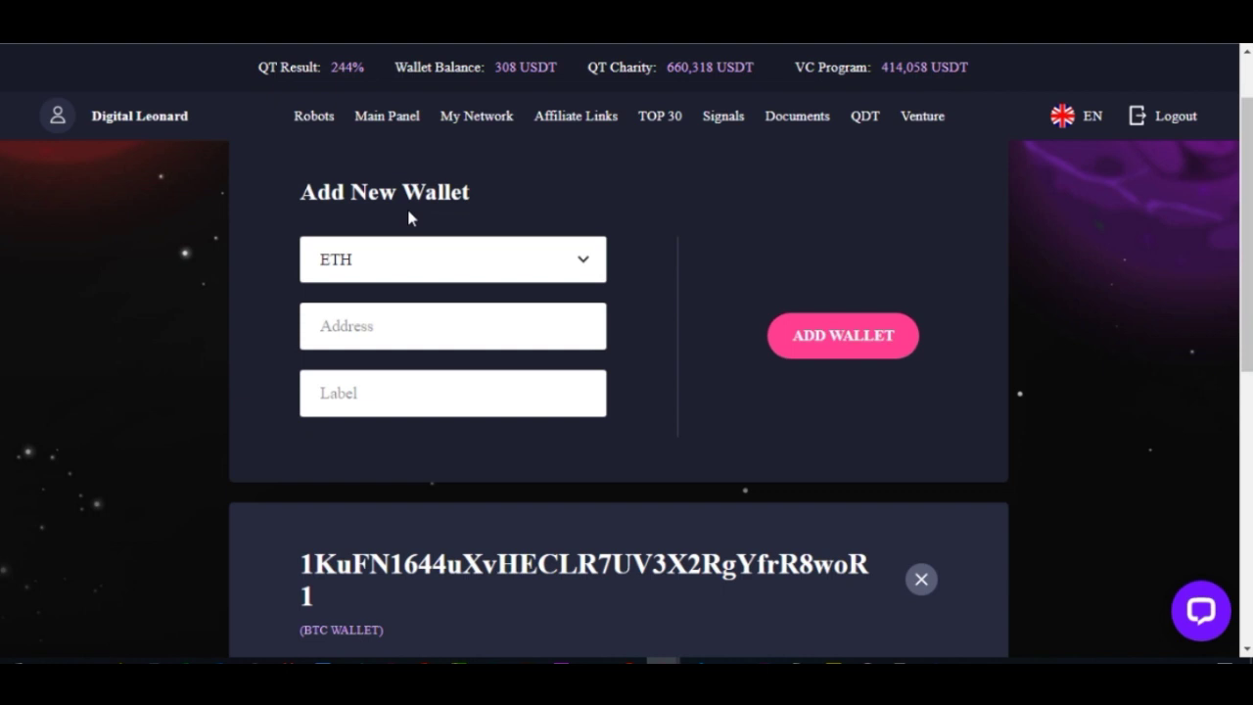
Step: Choose ETH from the new wallet's currency dropdown and review the form
click(439, 263)
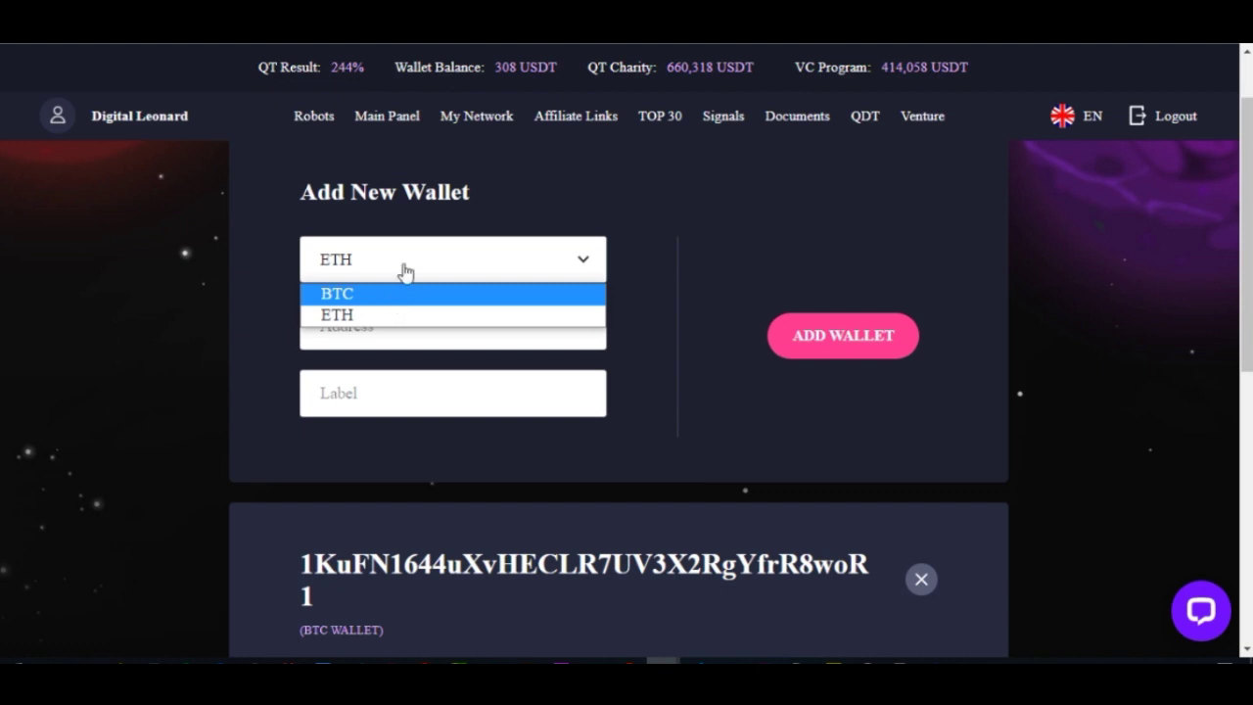
click(358, 315)
scroll(411, 411, down, 3)
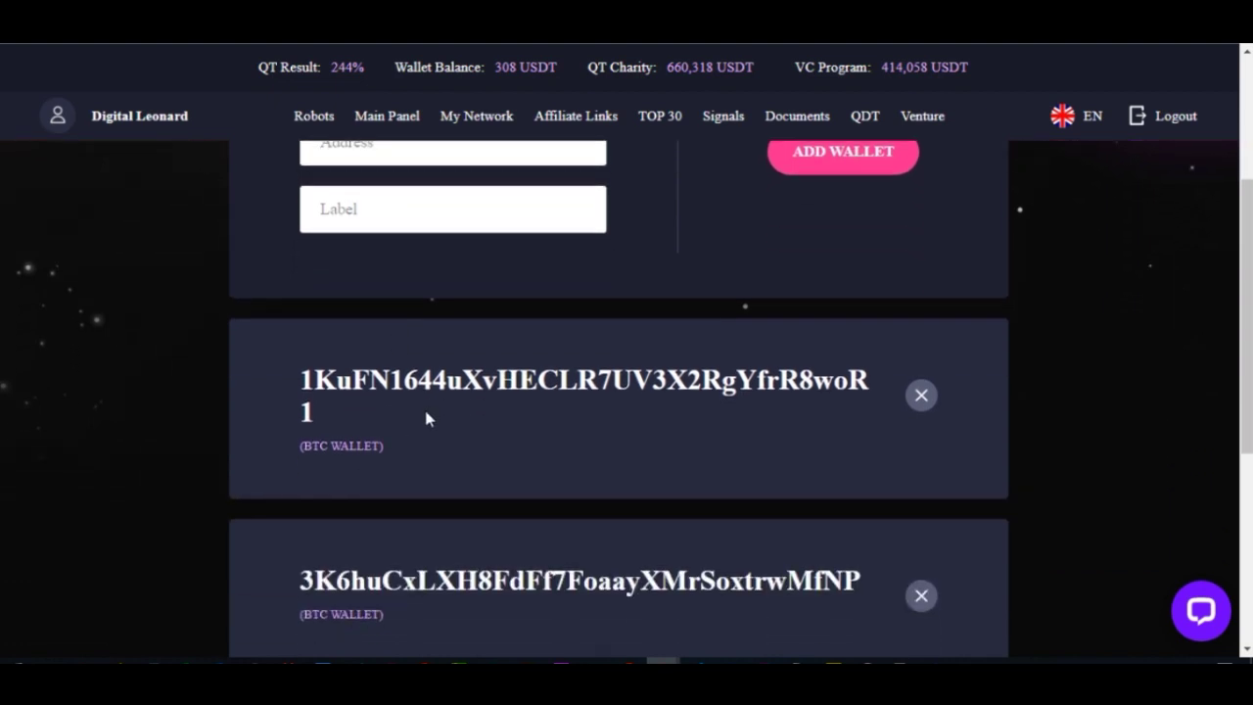
scroll(397, 449, down, 1)
scroll(420, 385, up, 3)
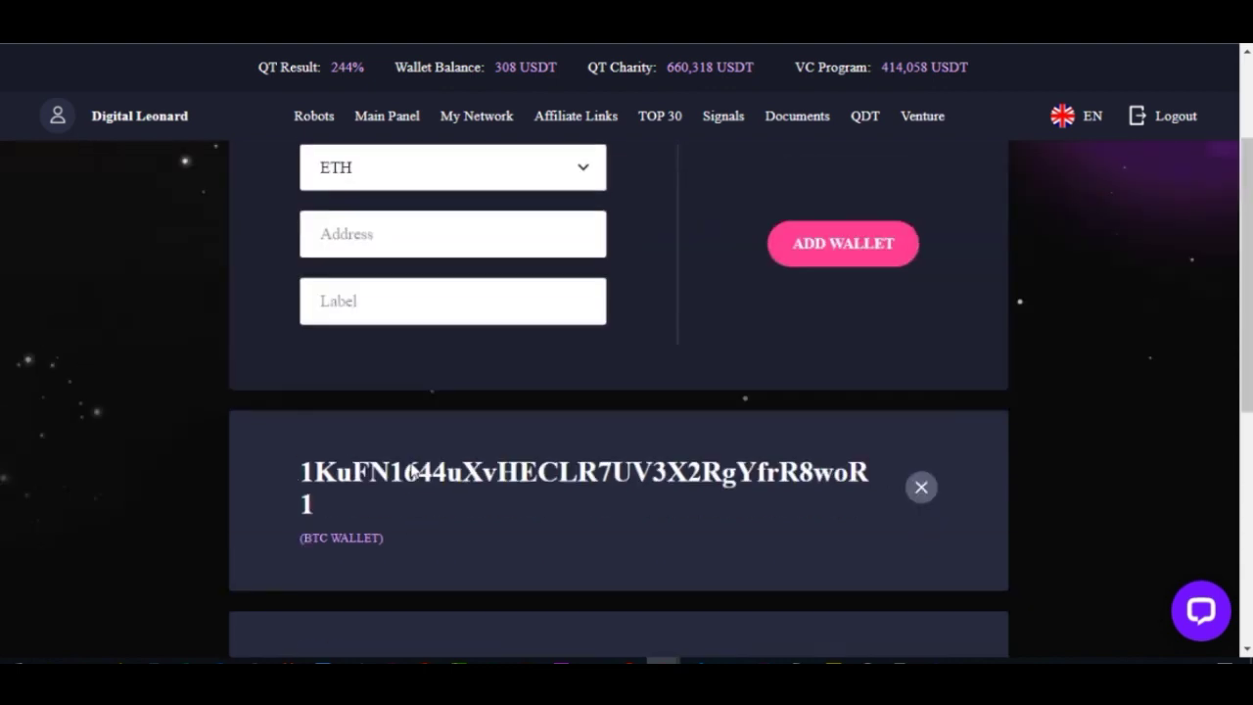
scroll(411, 470, up, 1)
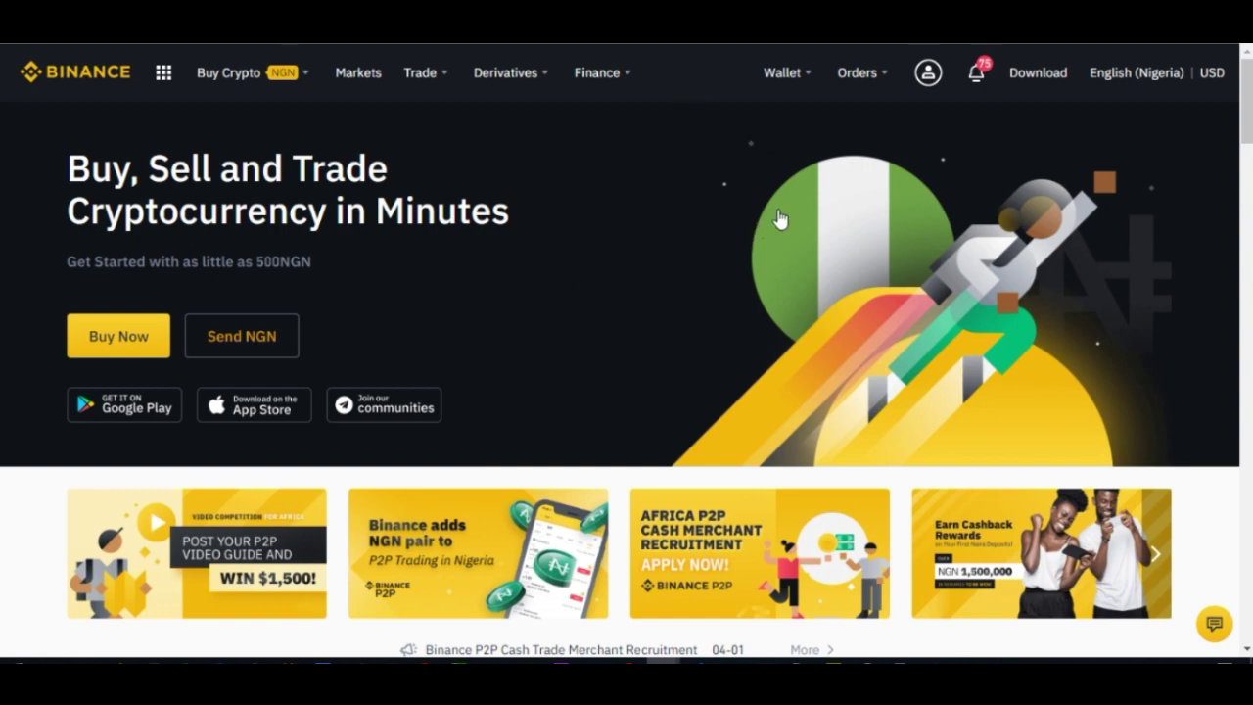
Step: Go to Binance's Fiat and Spot wallet page showing the 0.04094972 BTC balance
mouse_move(773, 78)
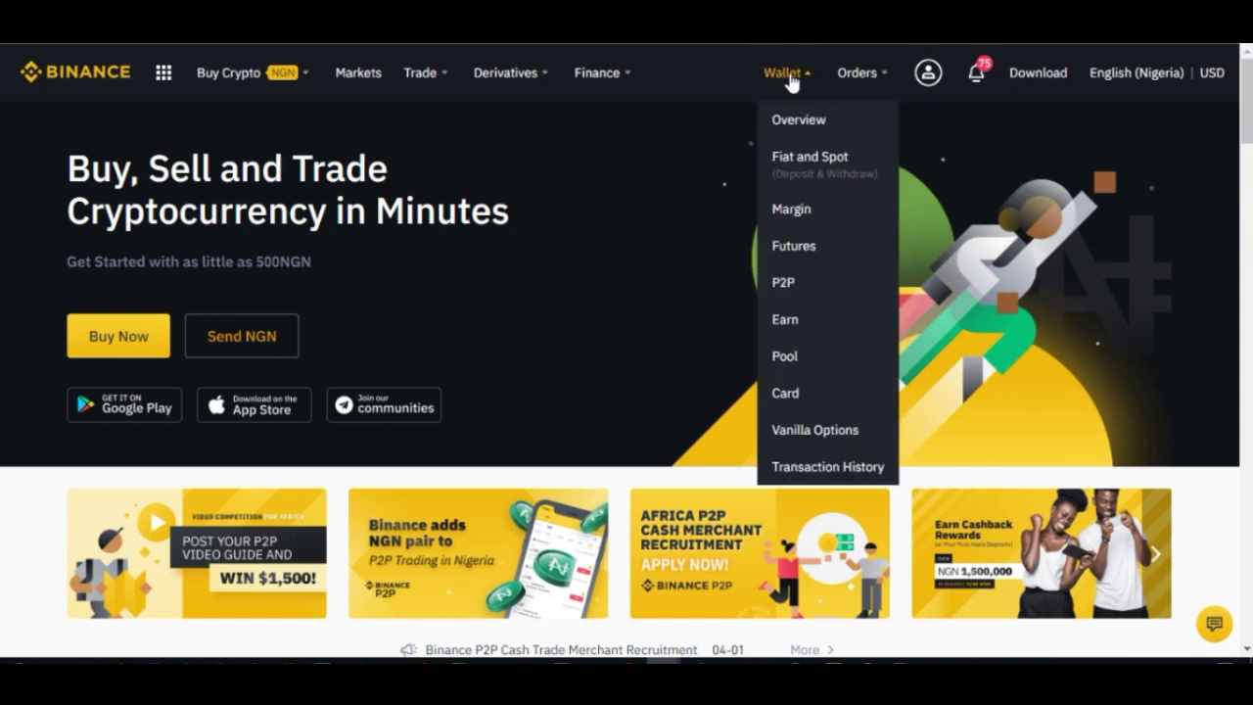
click(811, 173)
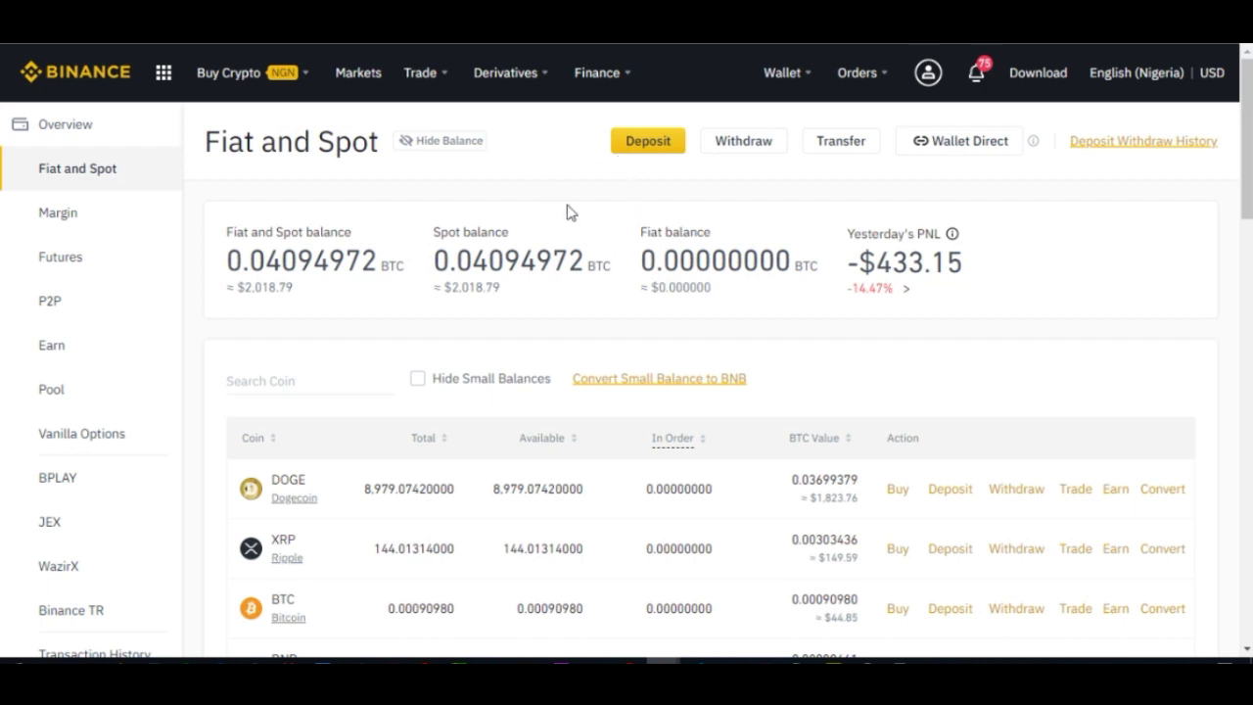
Step: Open Binance's crypto deposit page and select ETH to show its ERC20 deposit address
click(648, 141)
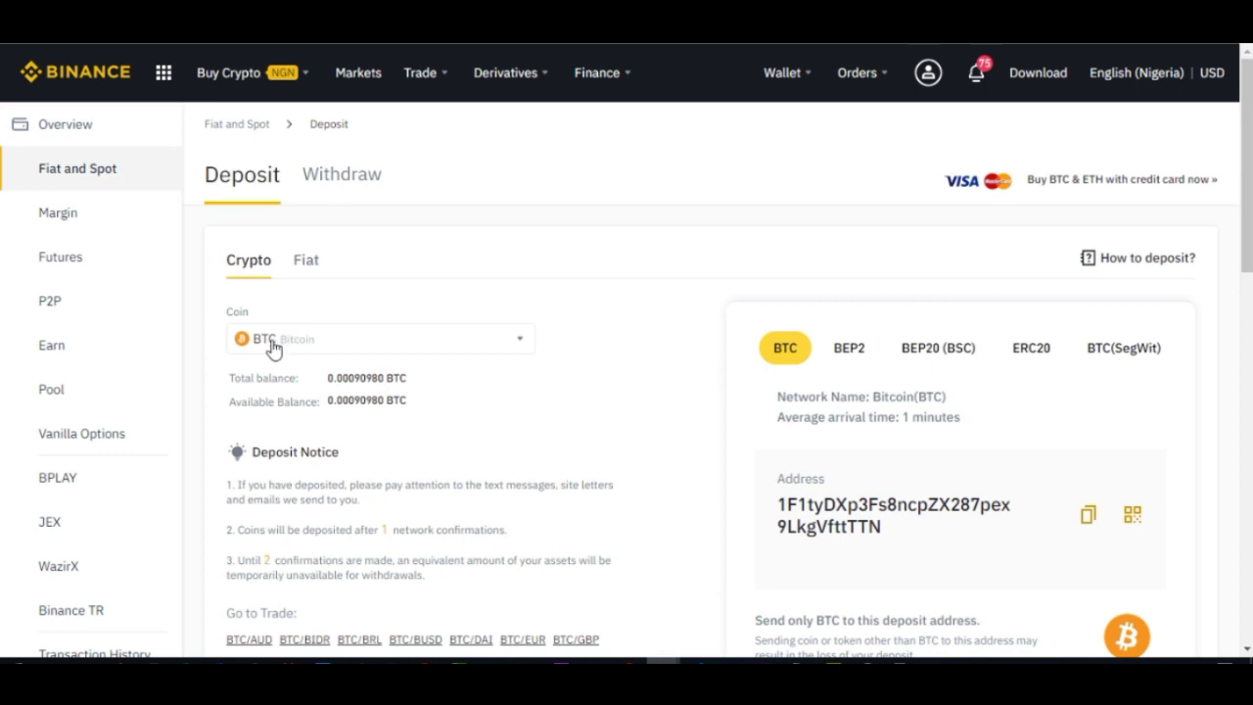
click(495, 347)
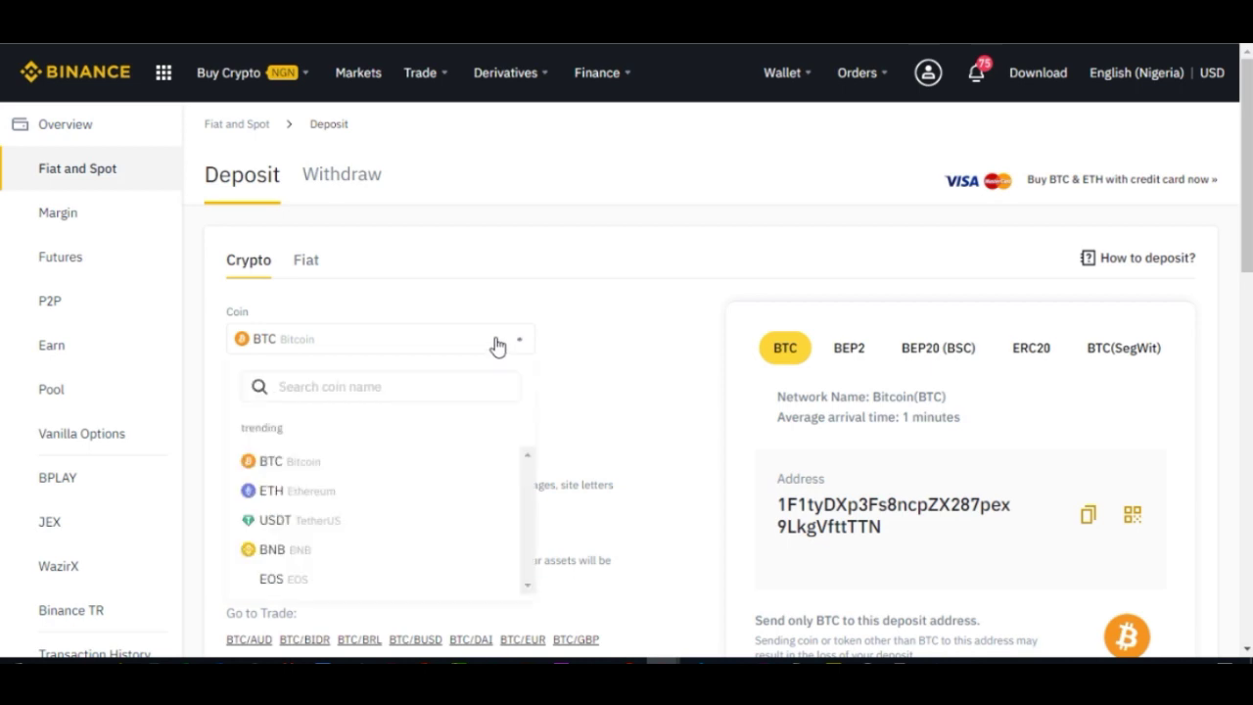
click(305, 498)
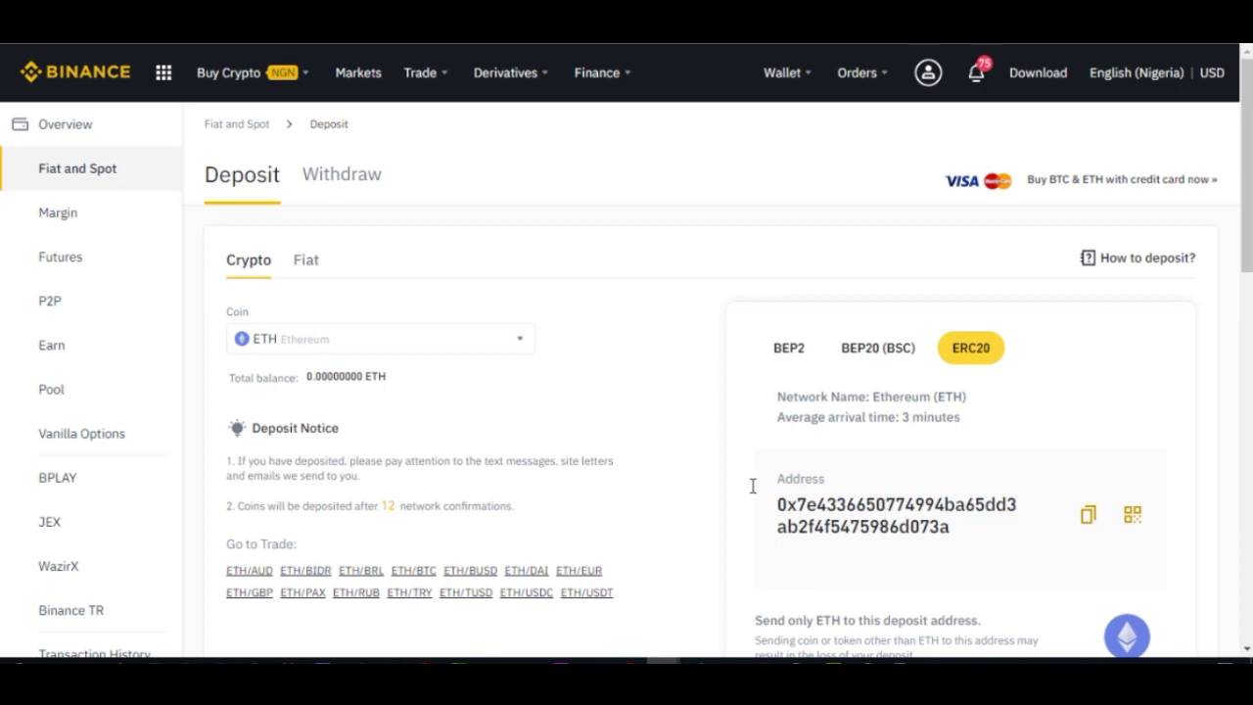
click(438, 350)
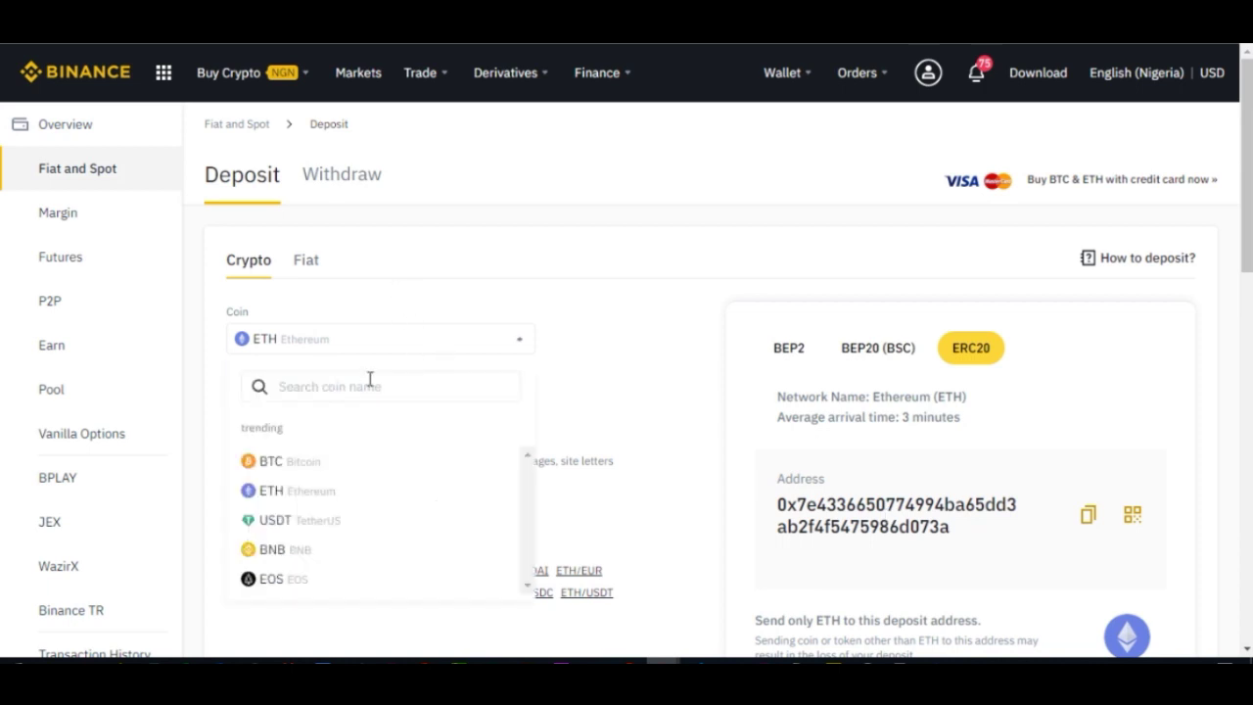
click(299, 466)
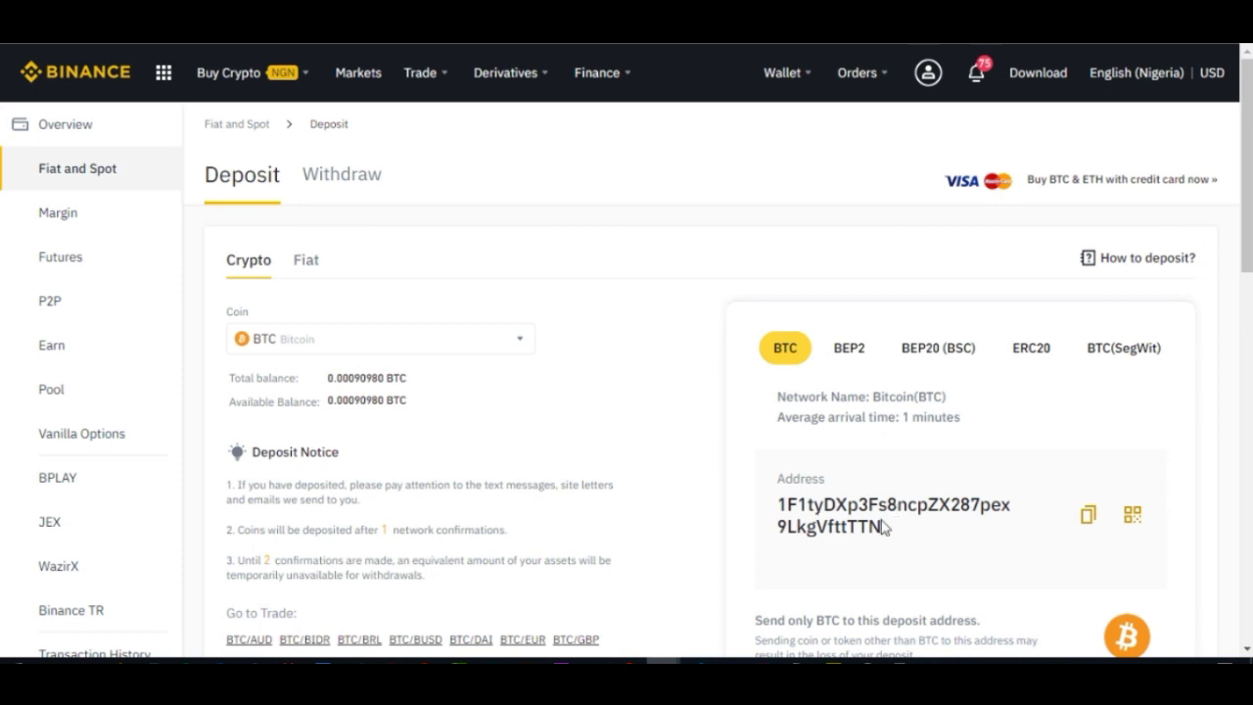
click(358, 348)
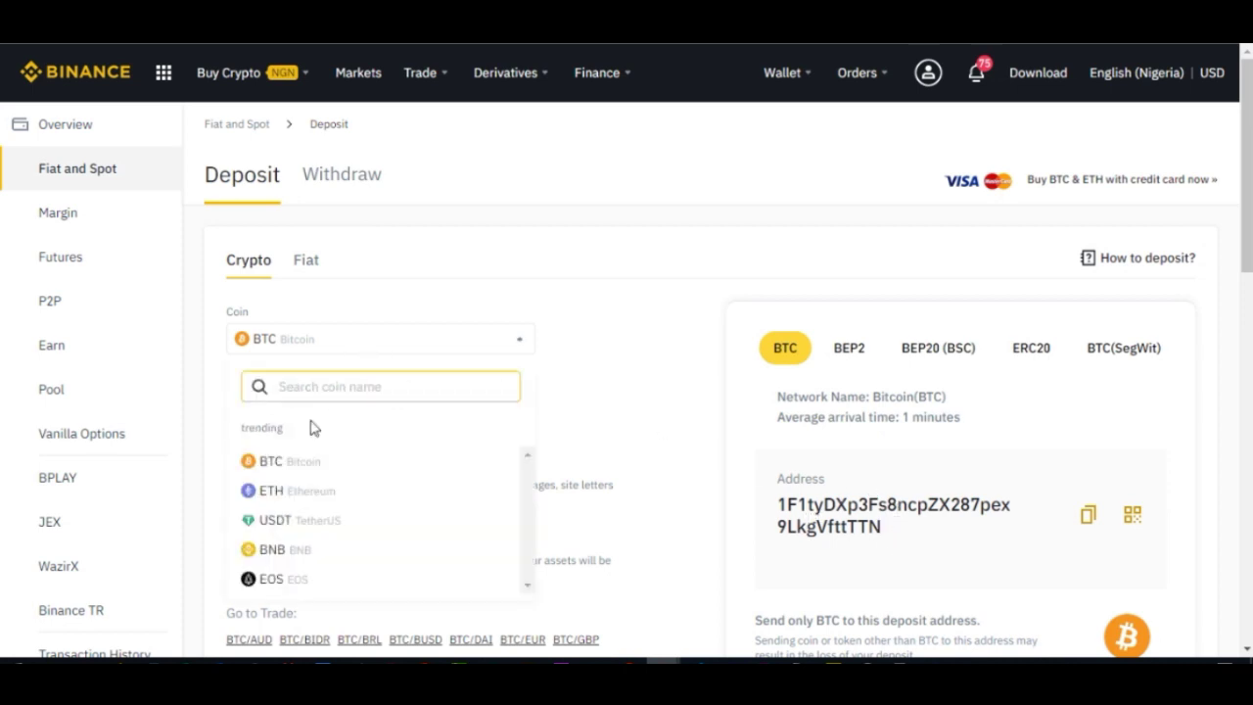
click(298, 497)
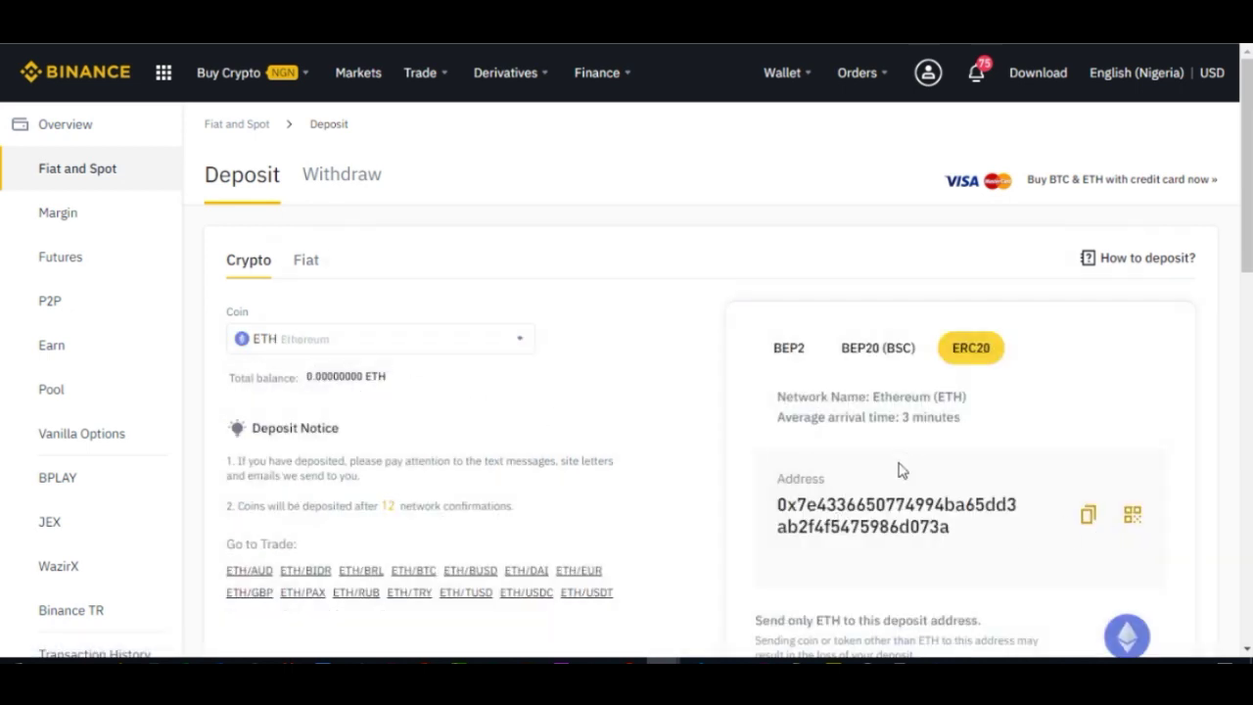
scroll(940, 476, down, 1)
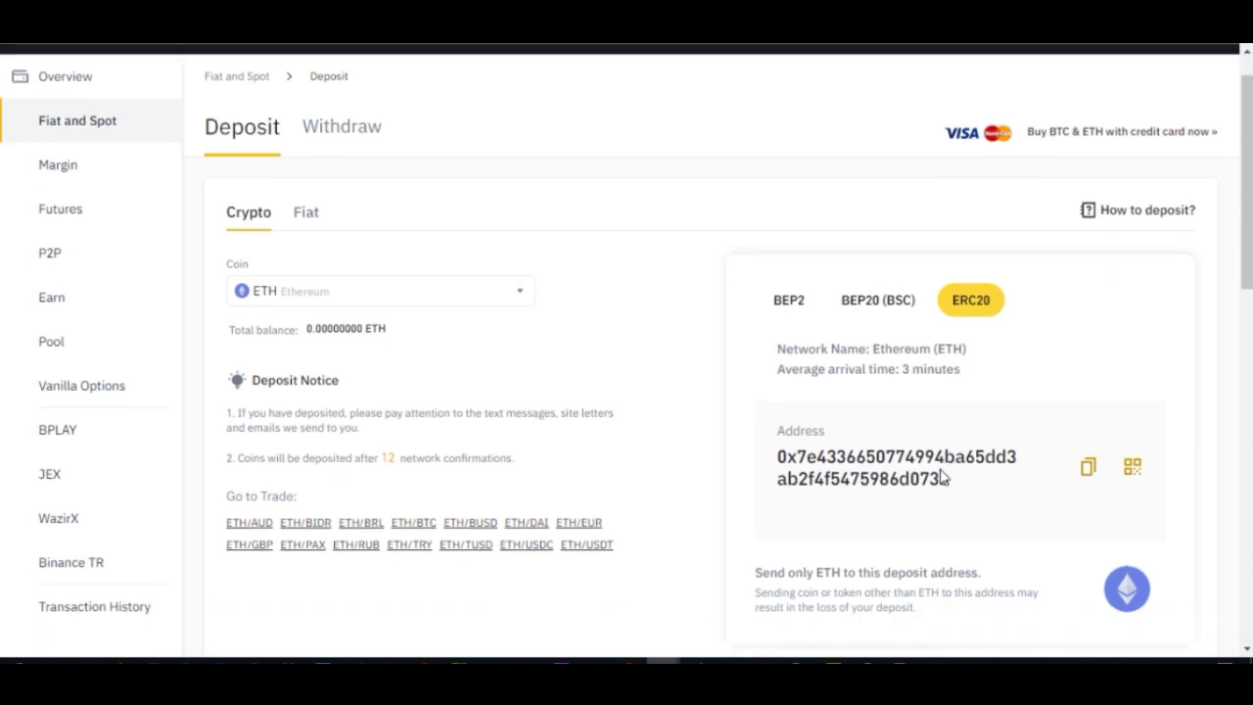
Step: Copy the Binance ETH address into the wallet's Address field and type the label 'ETH Binancne'
click(1088, 423)
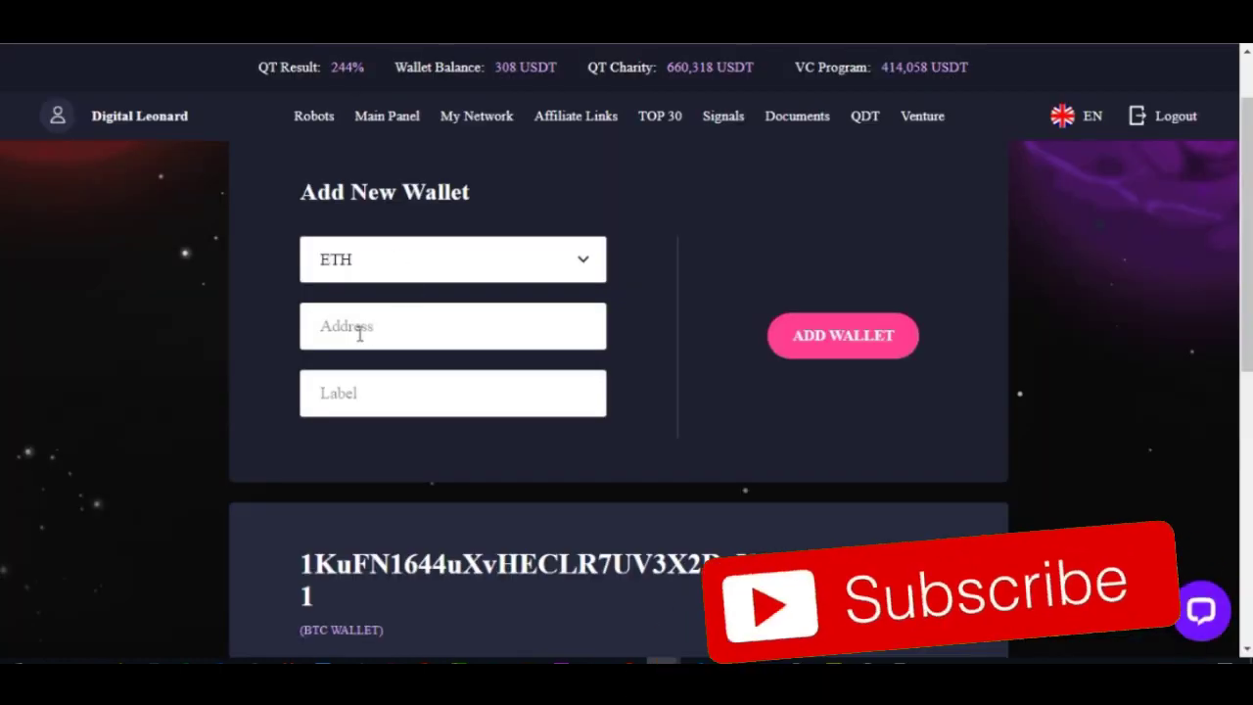
click(346, 324)
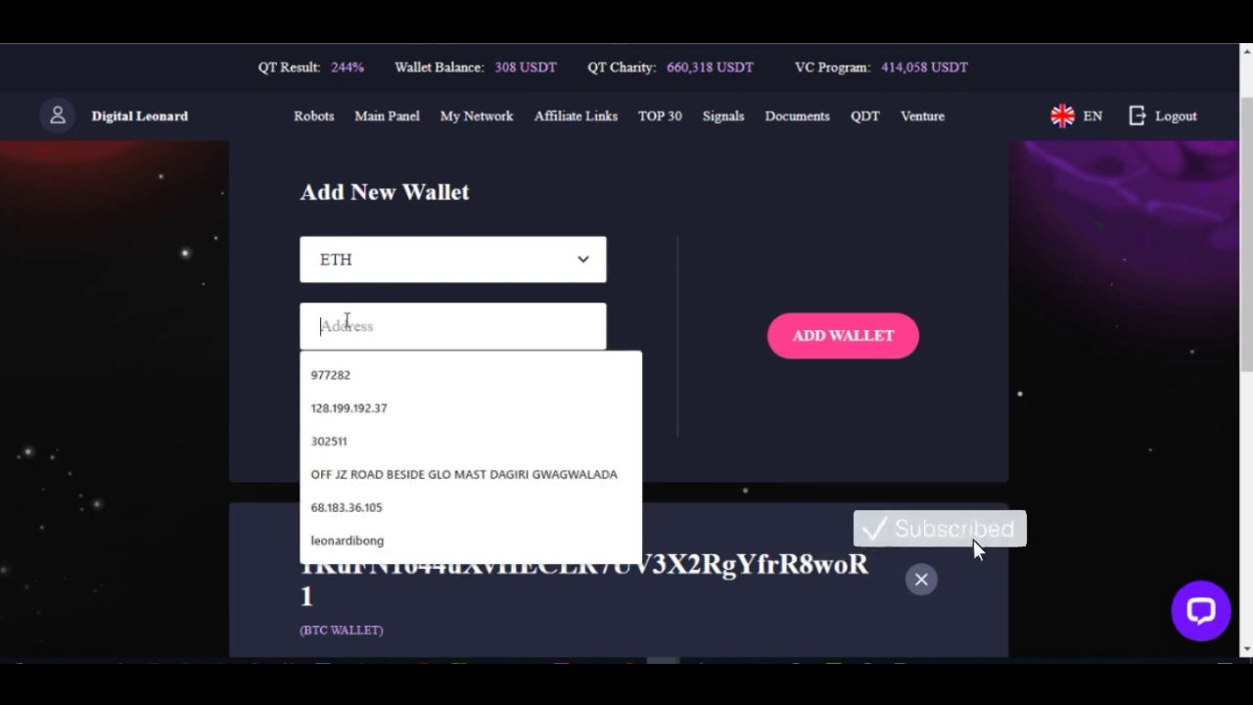
key(ctrl+v)
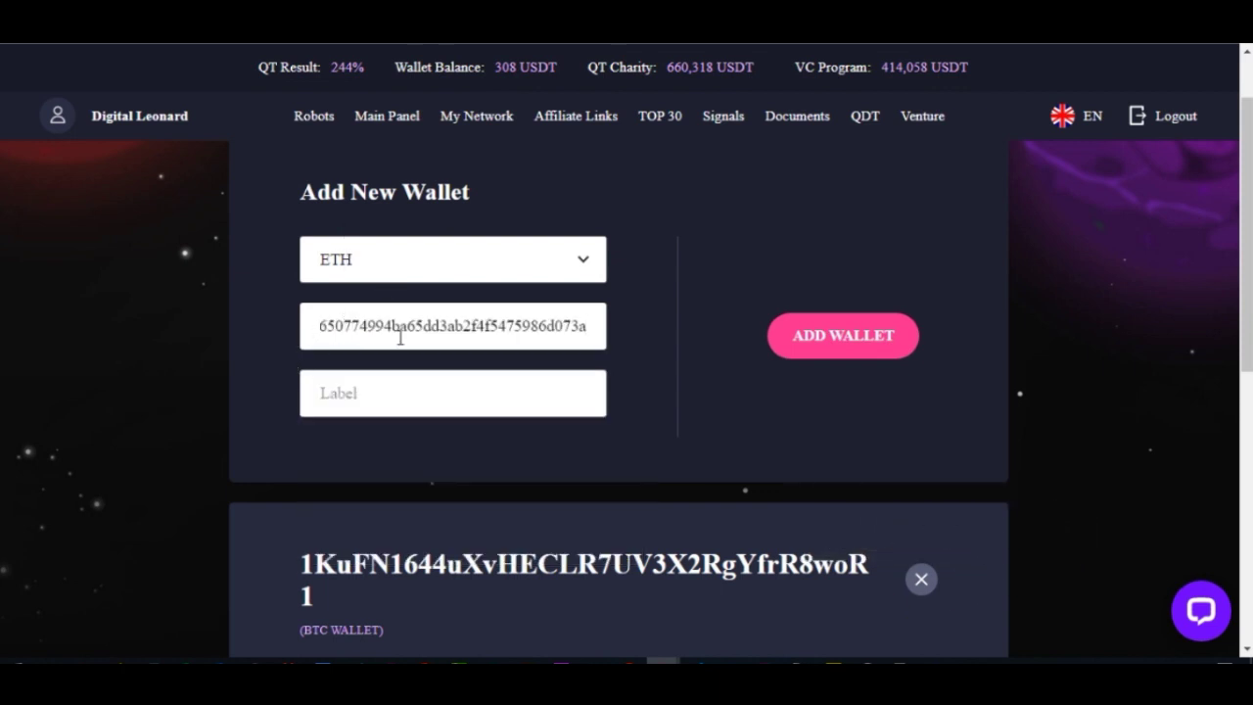
click(365, 399)
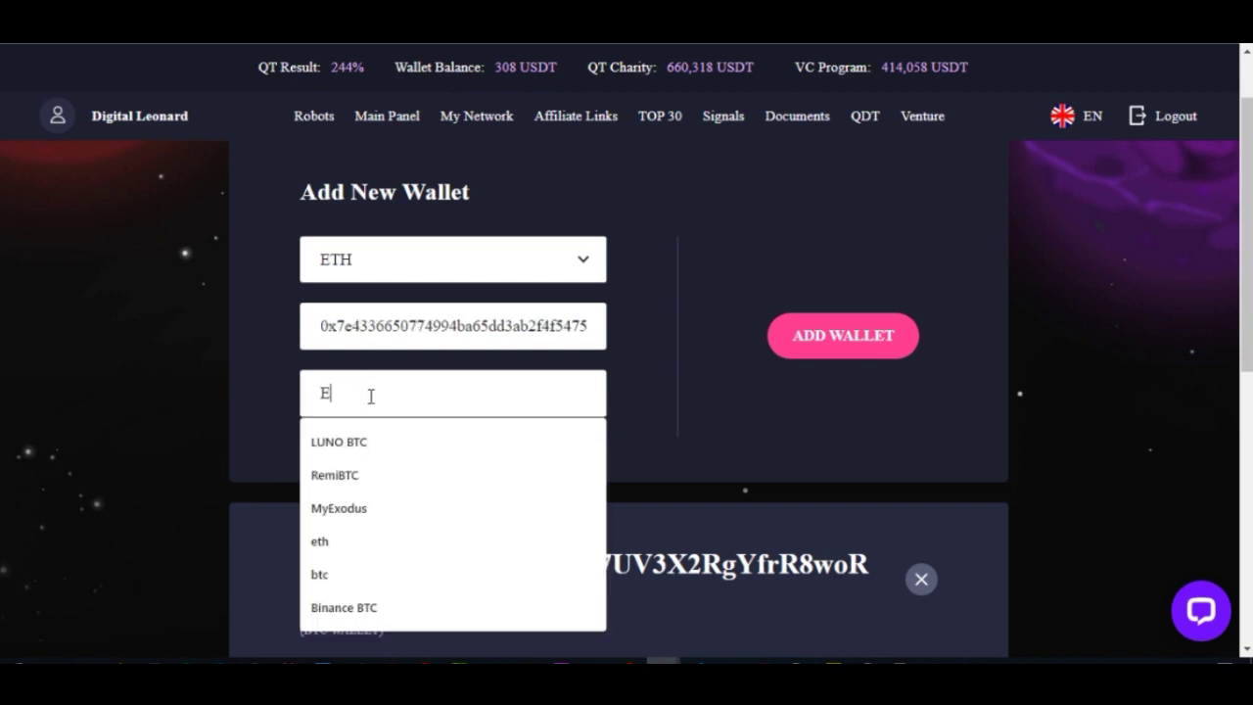
text(ETH)
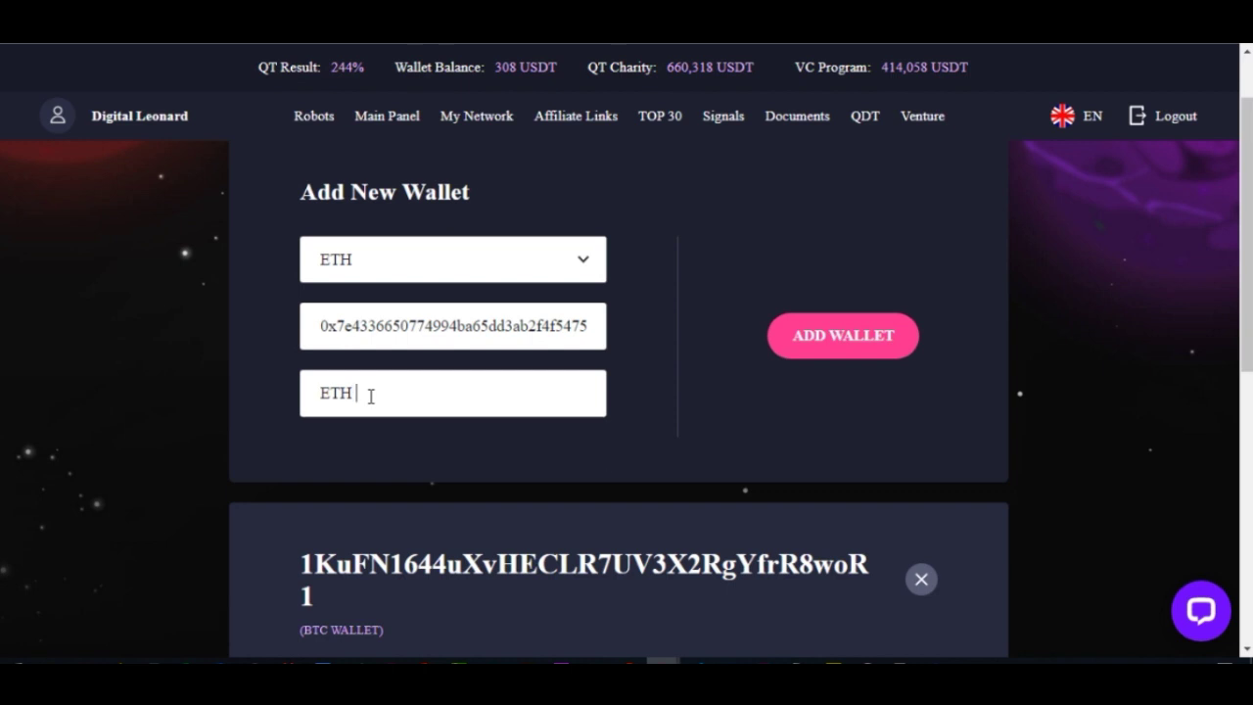
text( B)
text(inanc)
text(n)
text(e)
Step: Submit the new ETH Binance wallet with ADD WALLET
click(837, 342)
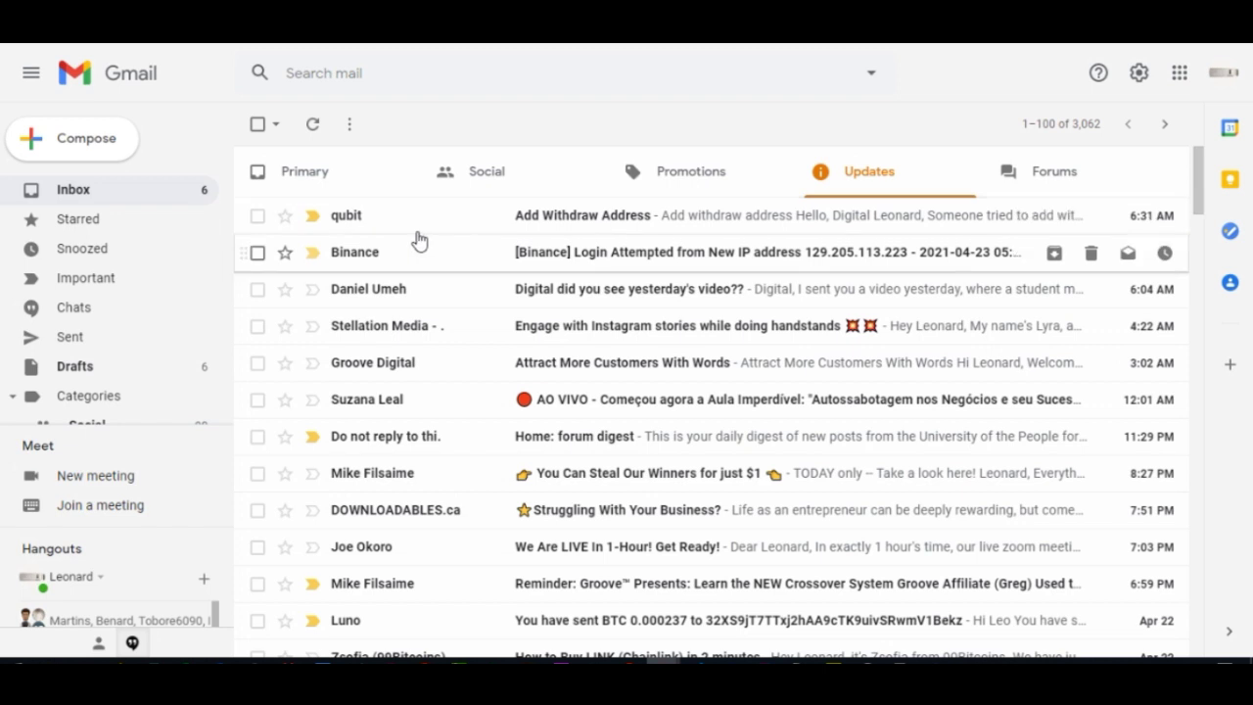
Step: Open the Add Withdraw Address email and VERIFY the new ETH withdrawal address
click(583, 217)
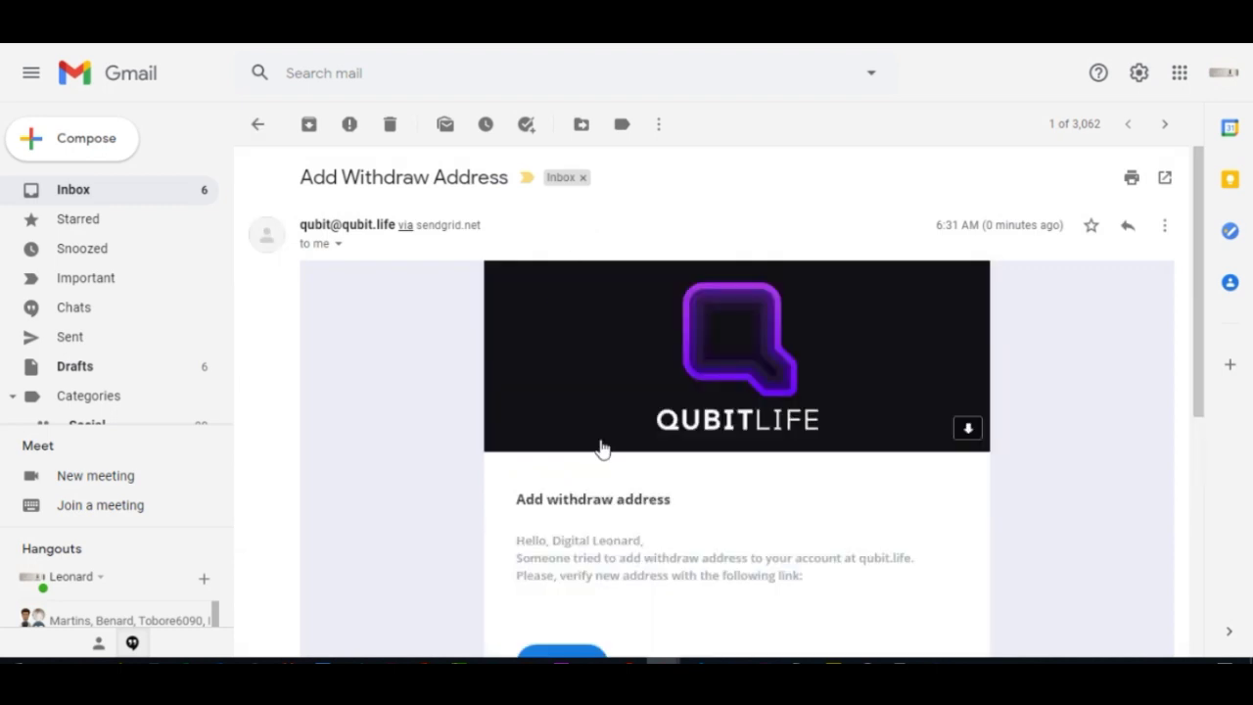
scroll(599, 440, down, 2)
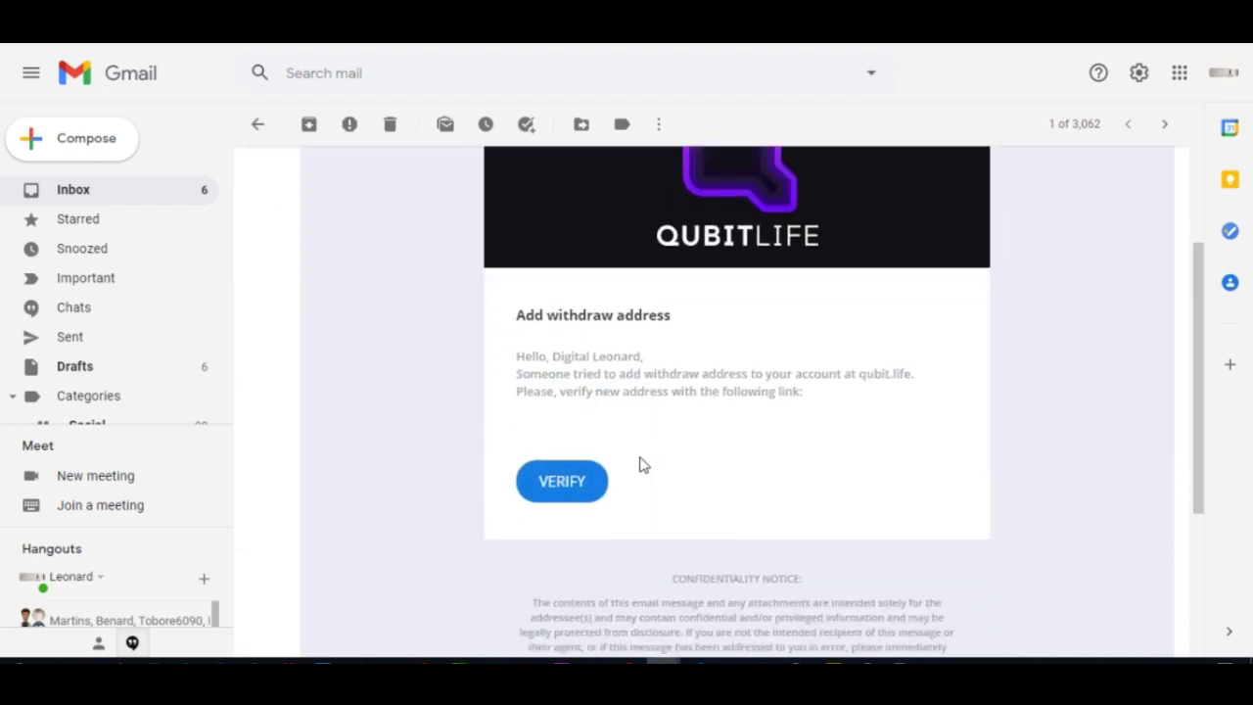
mouse_move(557, 484)
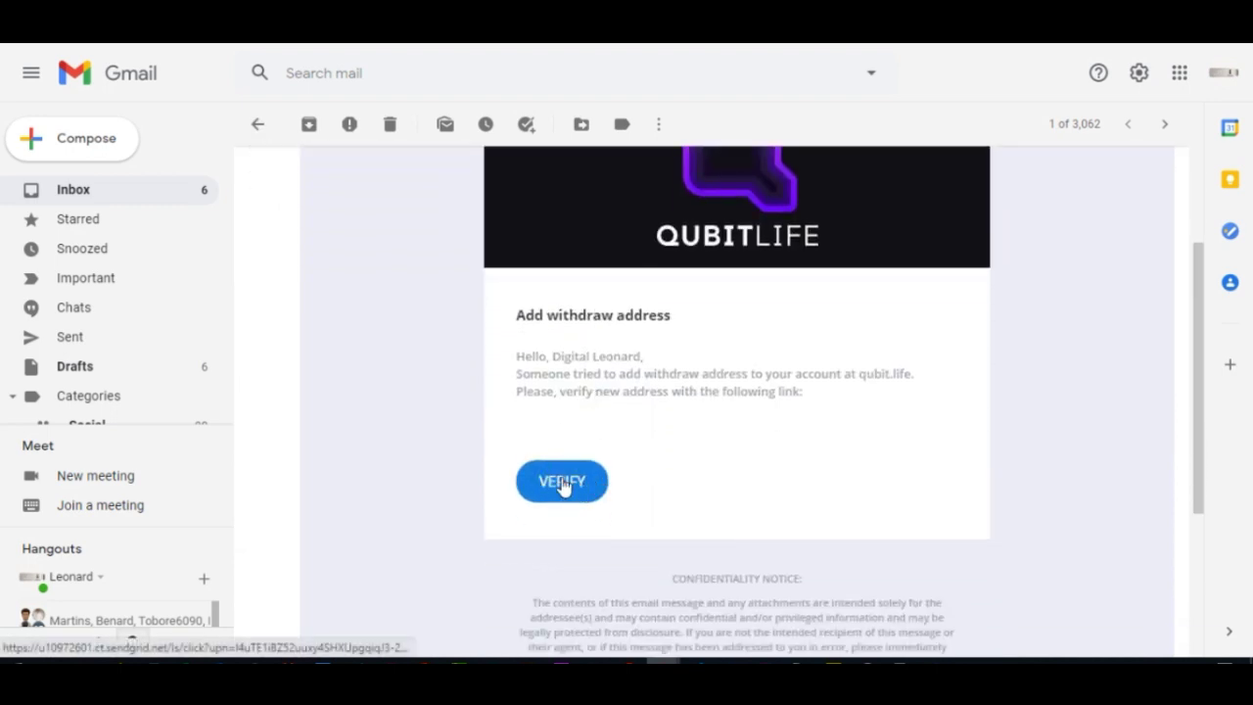
click(564, 484)
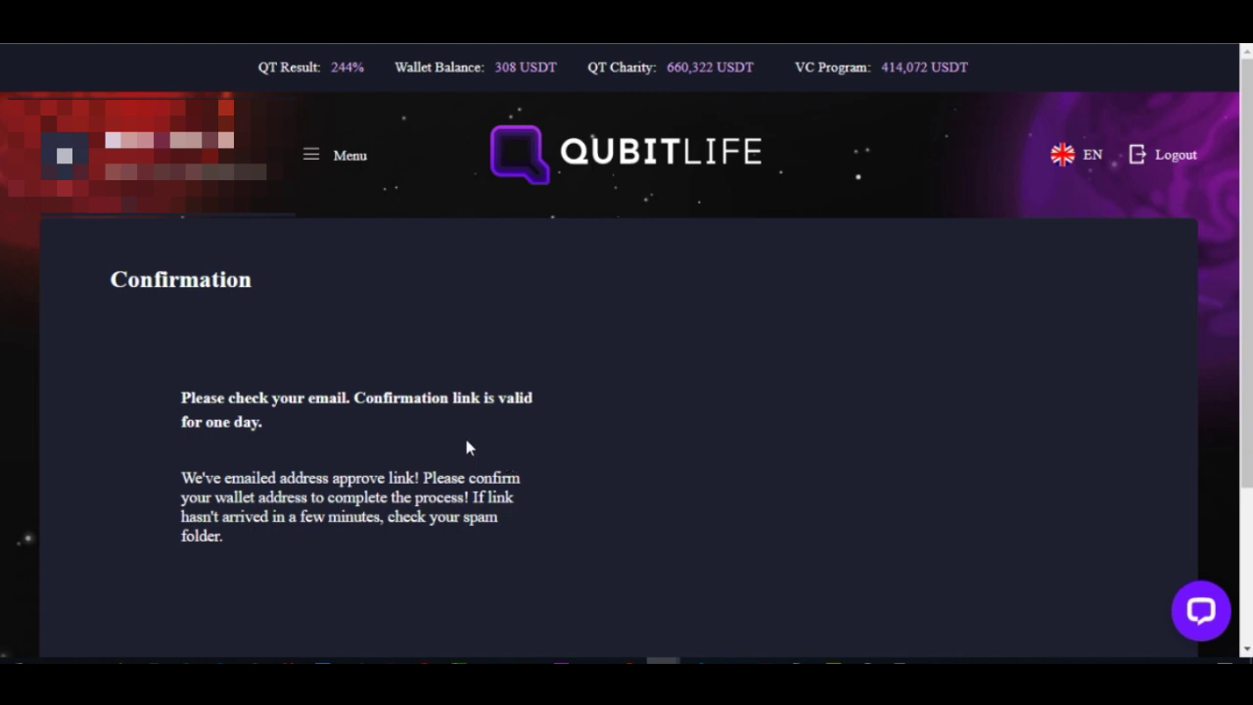
Step: Go from the Main Panel to the saved wallets list and locate the ETH wallet
click(347, 165)
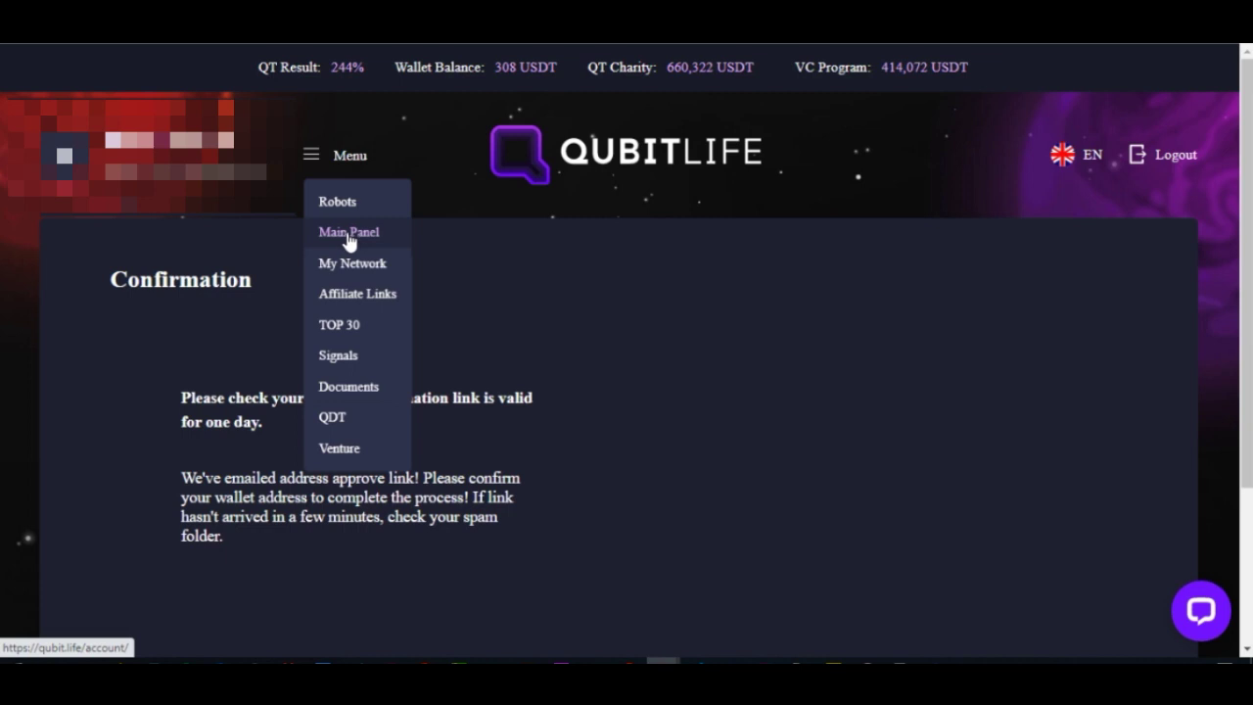
click(350, 240)
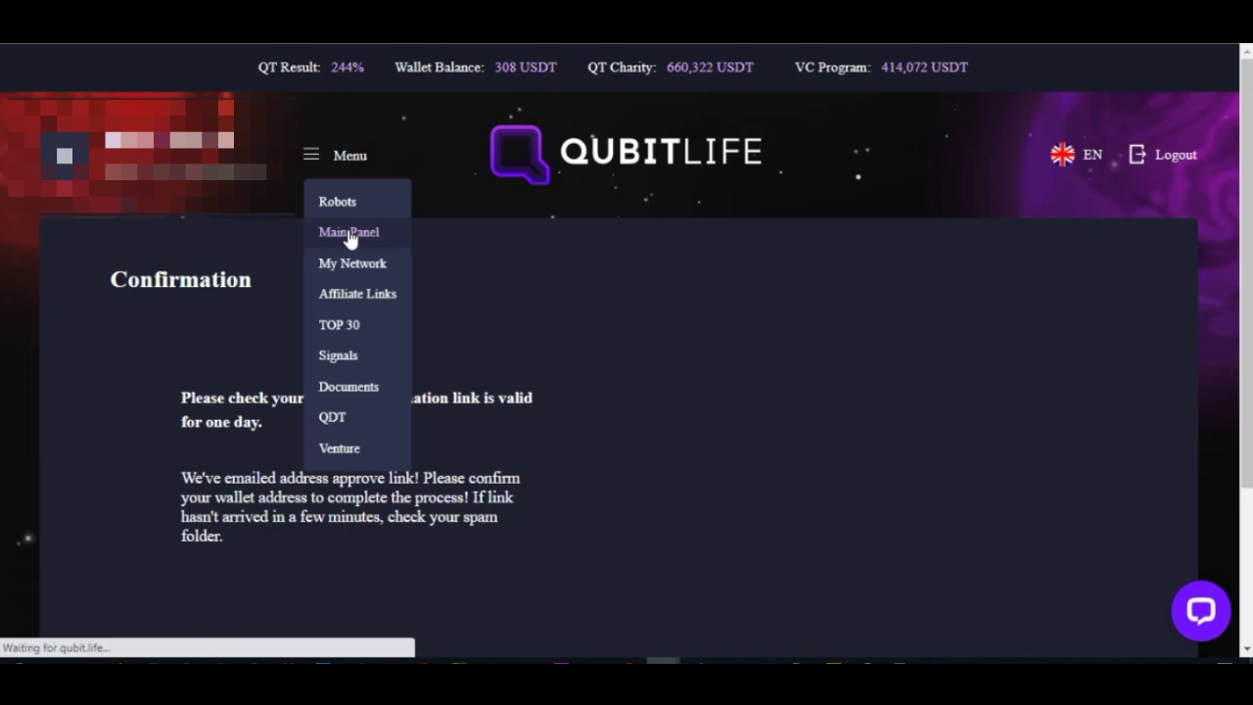
scroll(810, 315, down, 3)
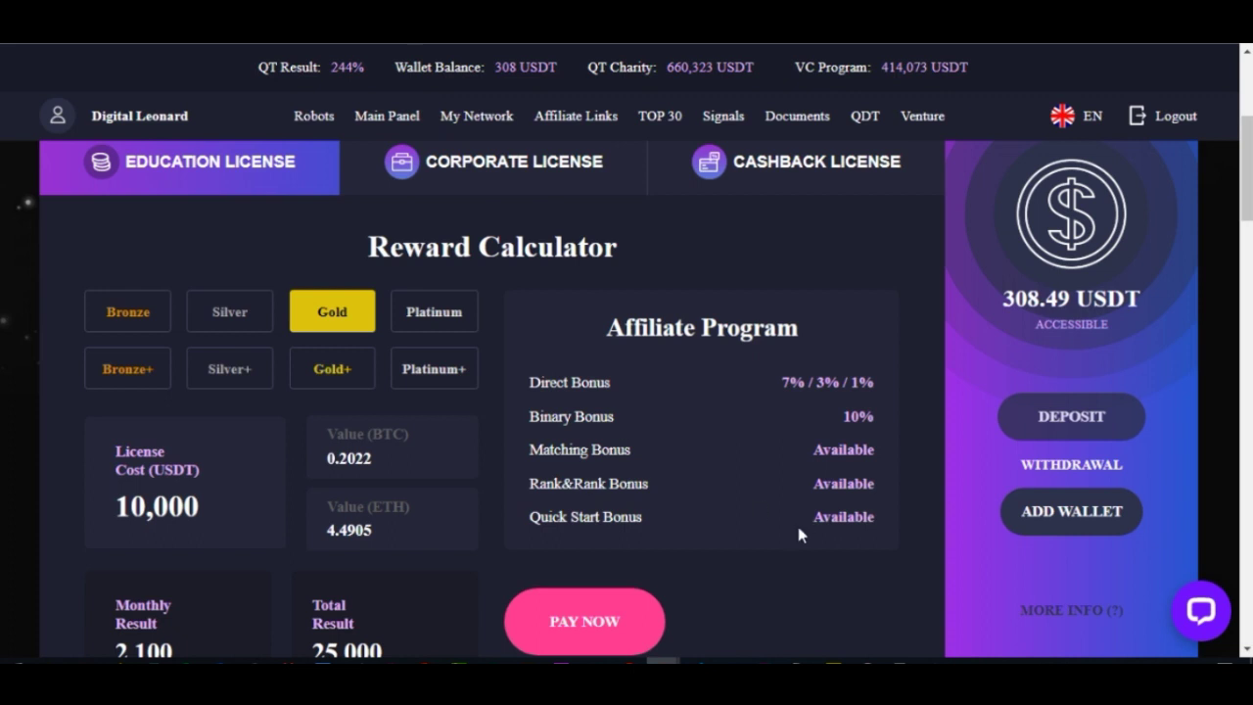
click(1059, 512)
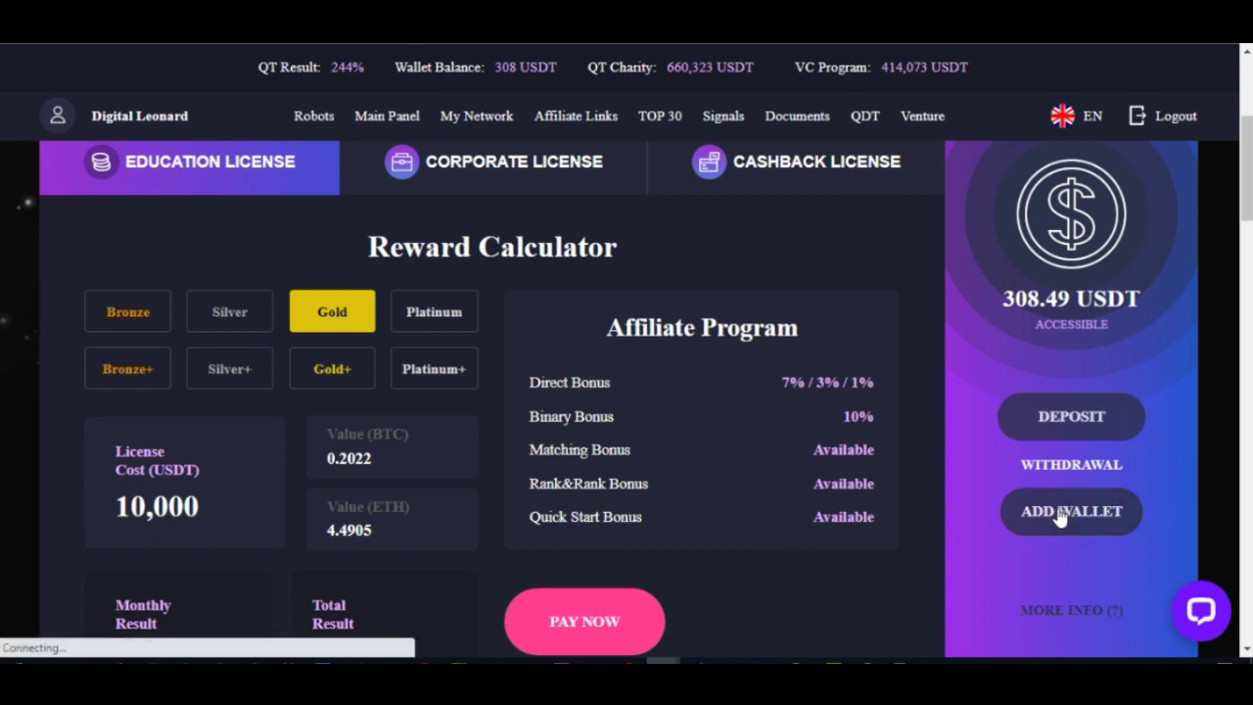
scroll(757, 434, down, 3)
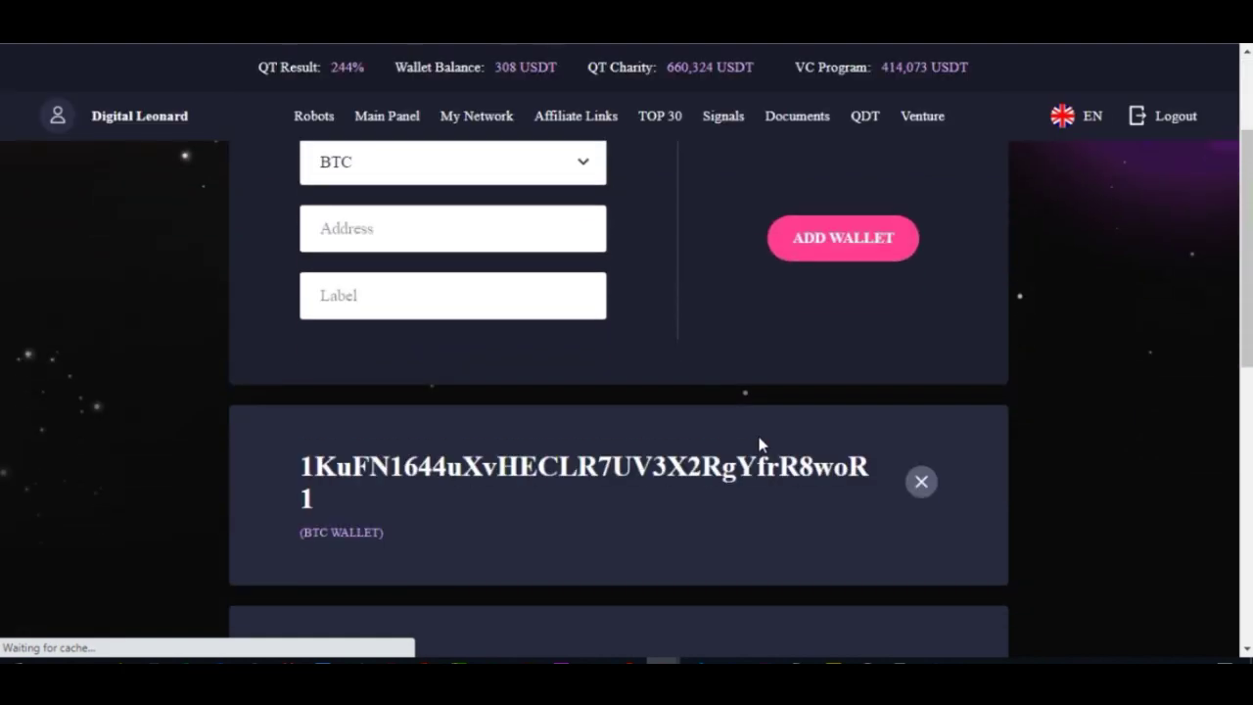
scroll(760, 445, down, 7)
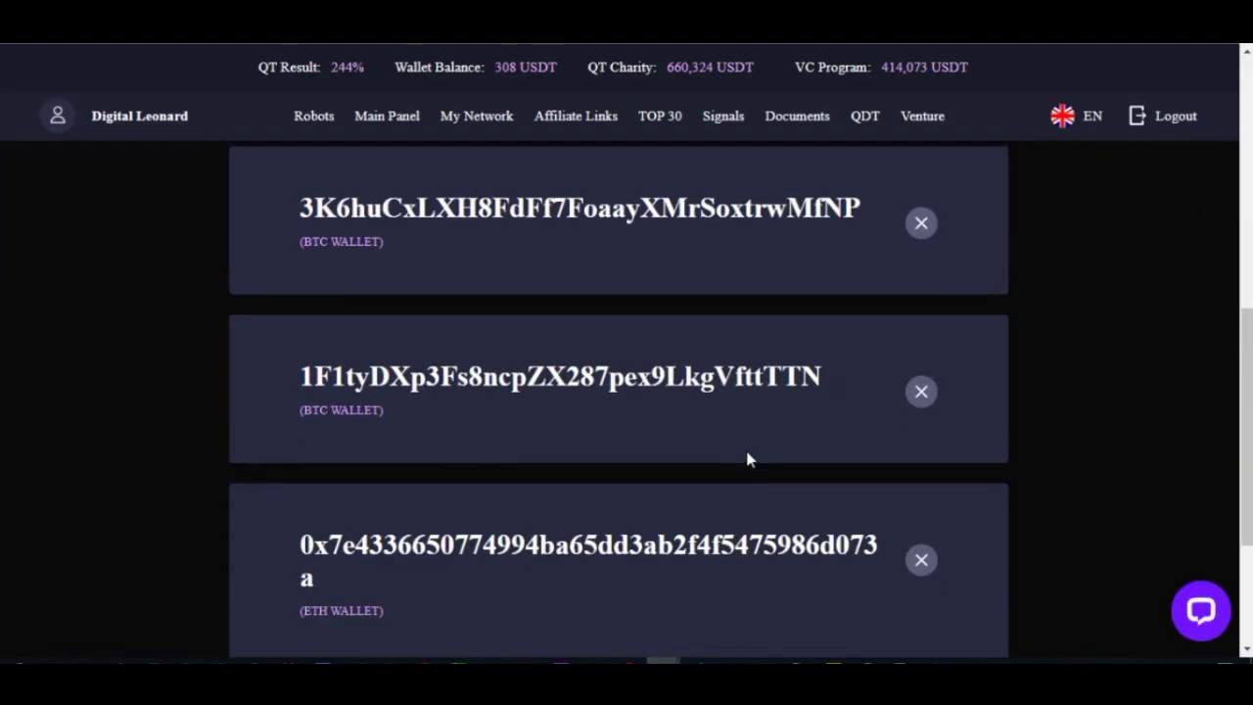
scroll(744, 472, up, 3)
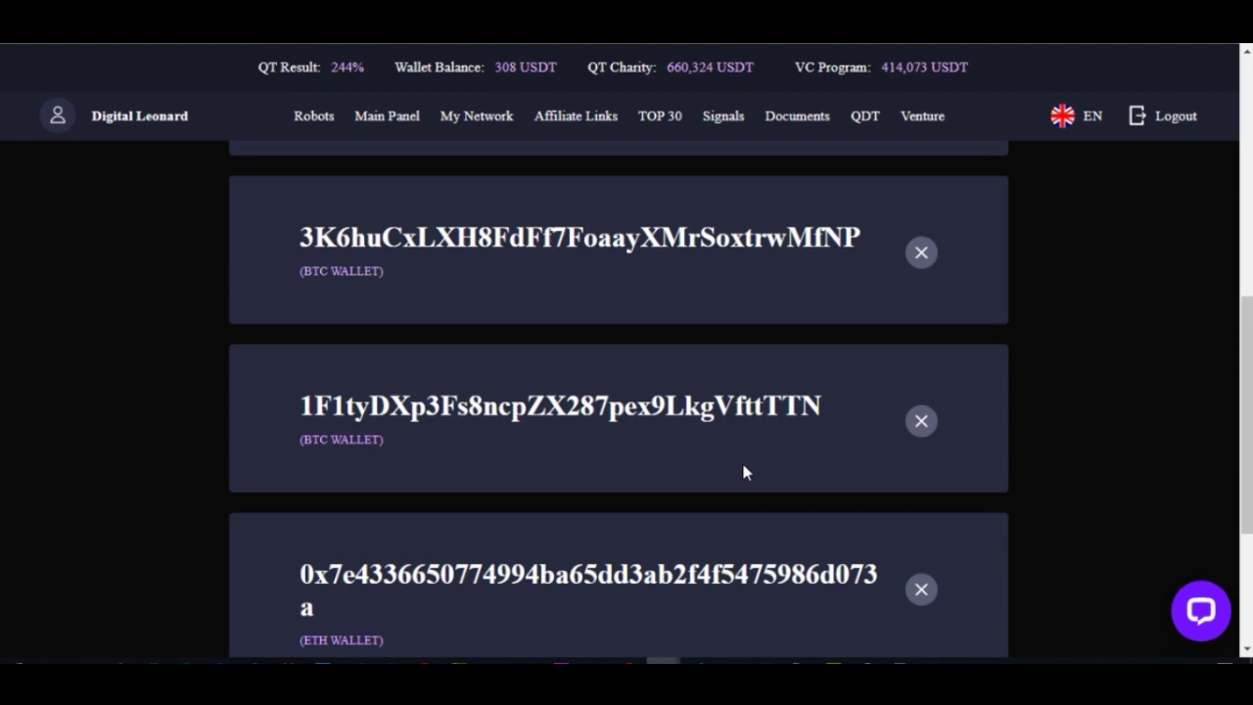
scroll(744, 472, down, 1)
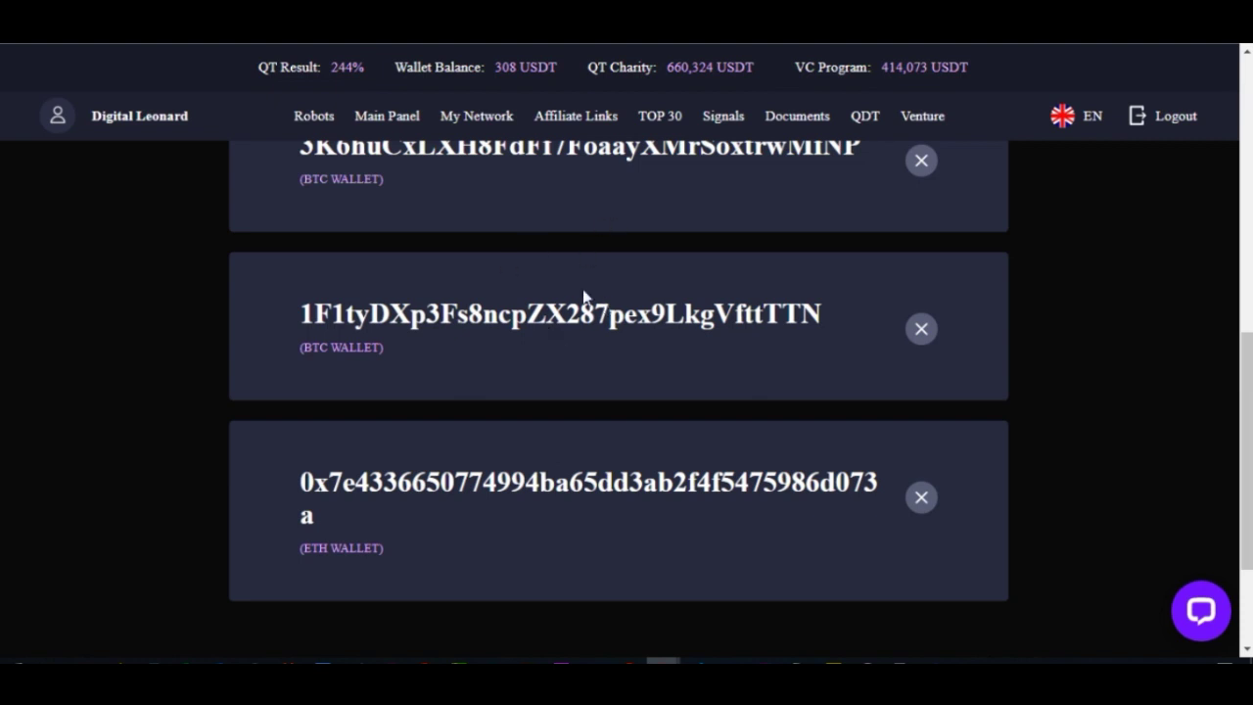
scroll(371, 233, up, 10)
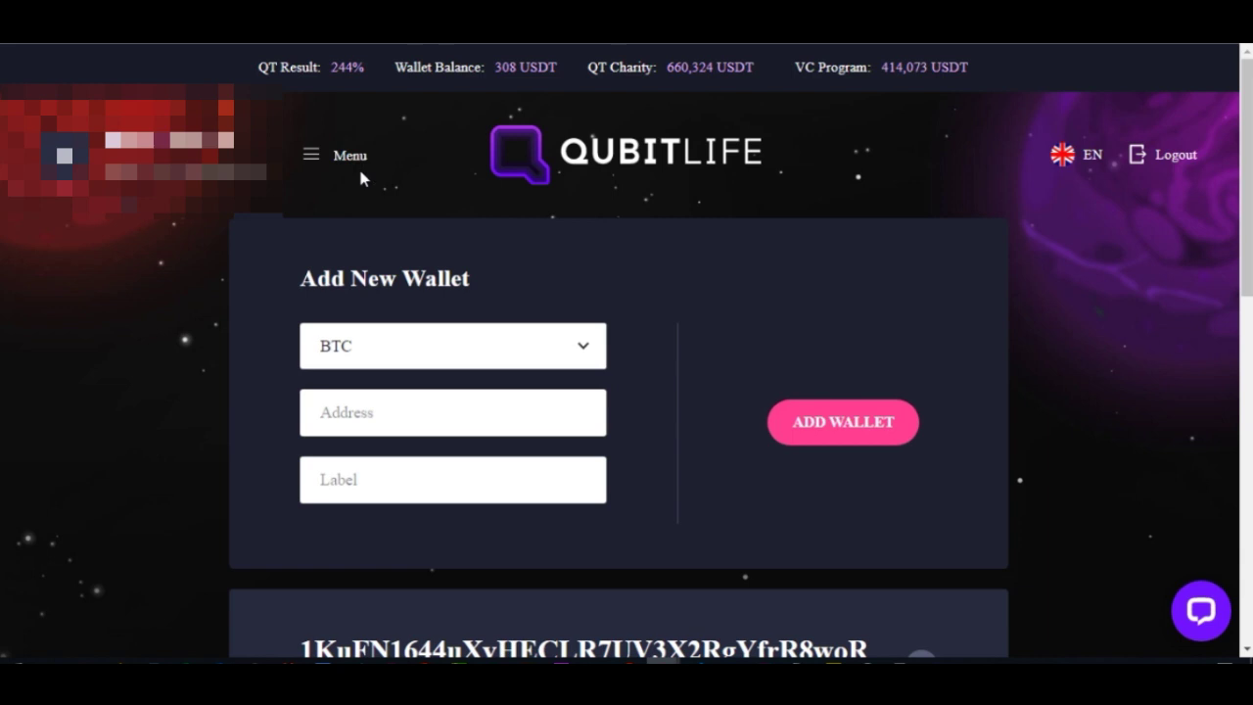
Step: Open the Withdraw page from the Main Panel and highlight the 308.49 USDT available balance
click(308, 157)
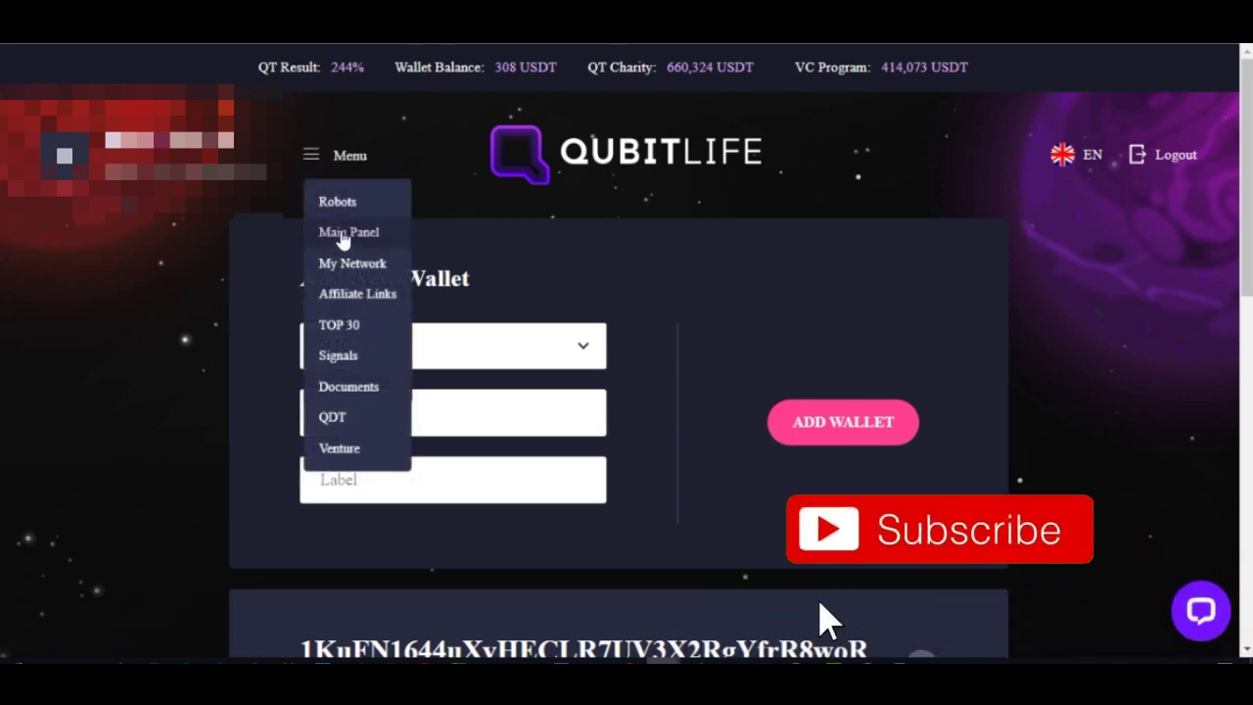
click(344, 235)
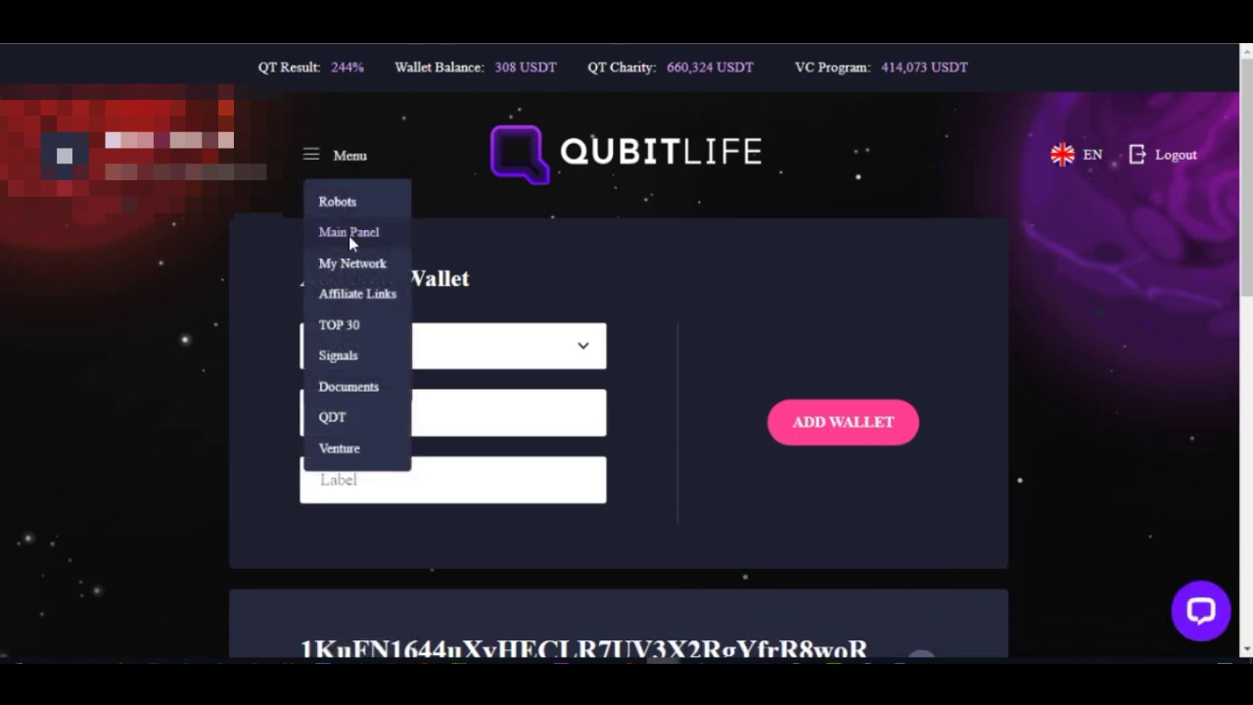
scroll(994, 343, down, 2)
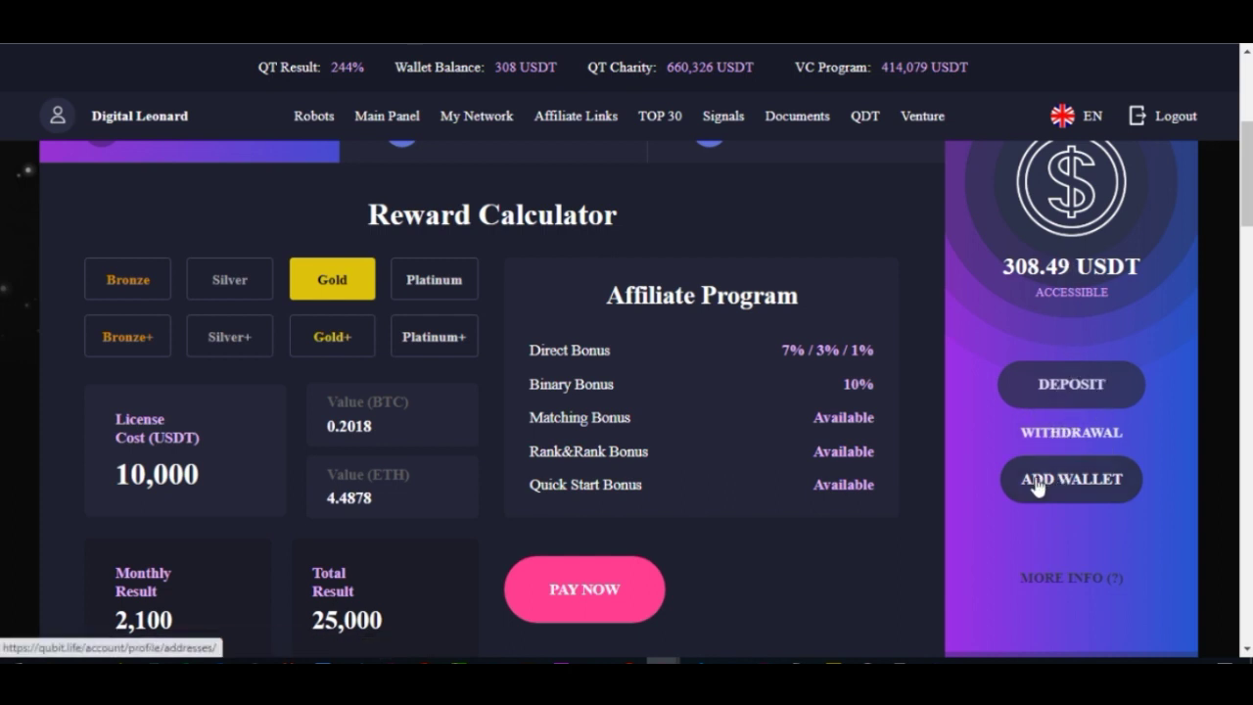
click(1081, 438)
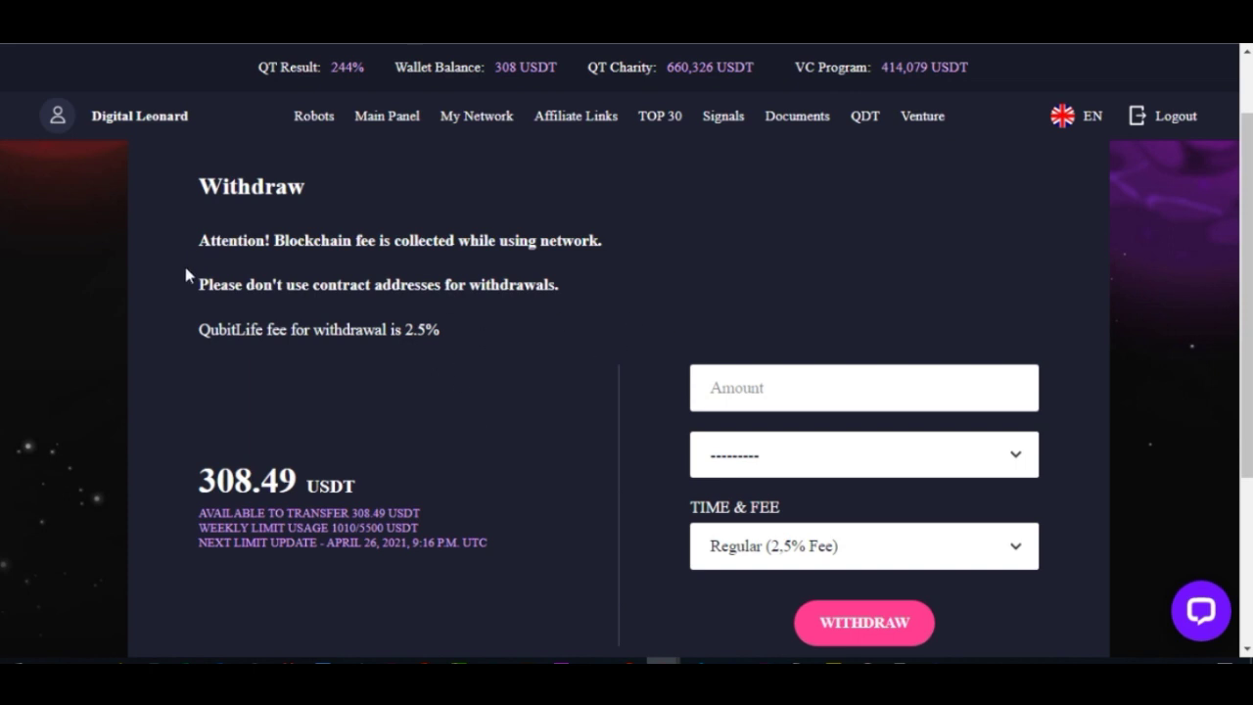
drag(196, 479, 373, 484)
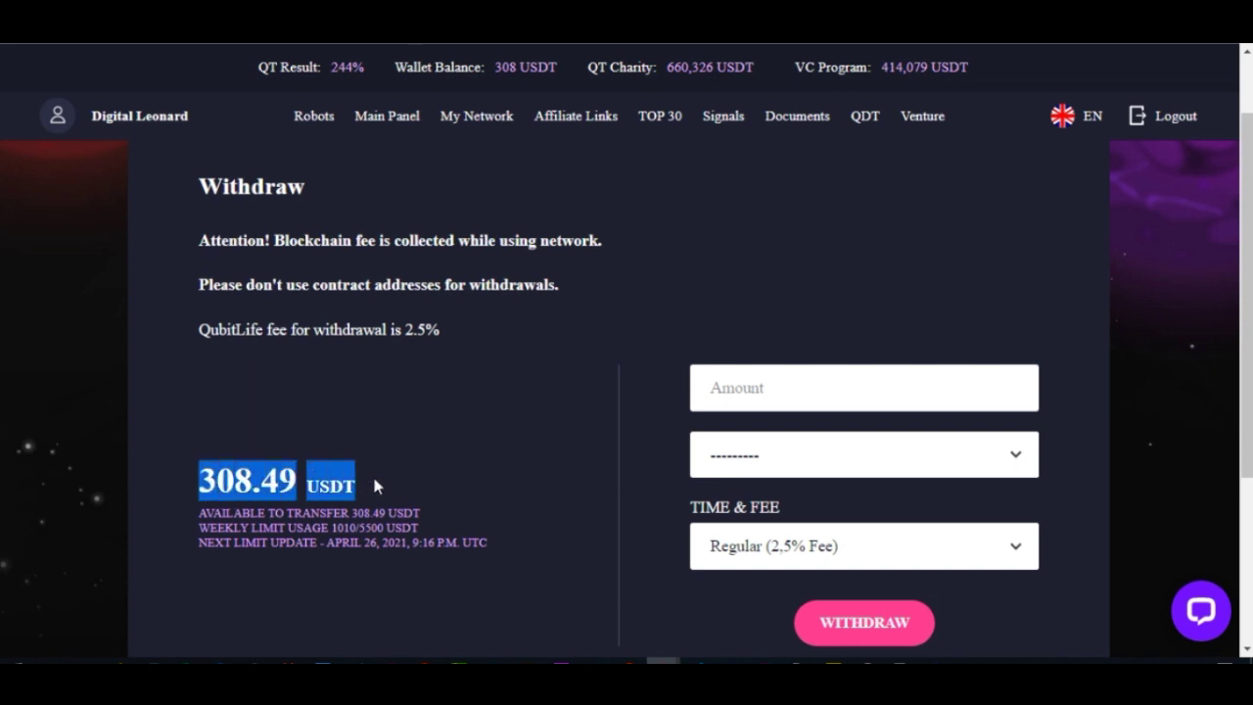
click(175, 517)
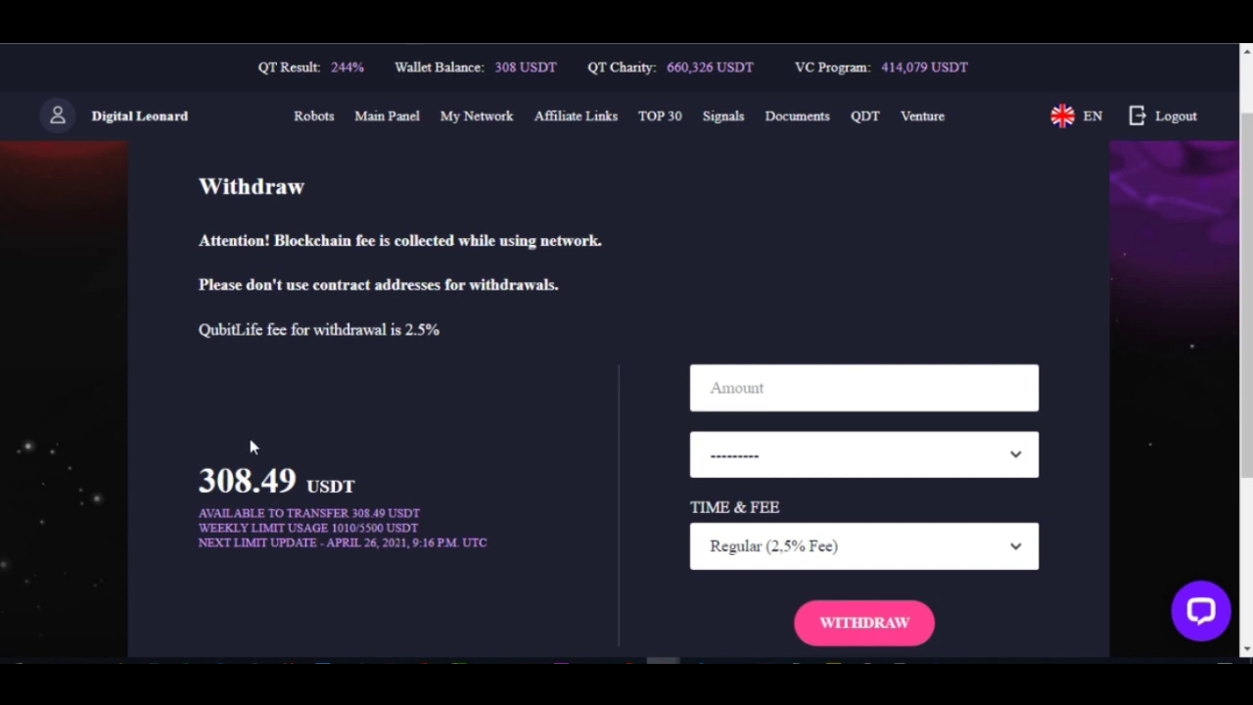
Step: Enter 308 as the withdrawal amount and choose the first saved BTC wallet as destination
click(763, 387)
text(308)
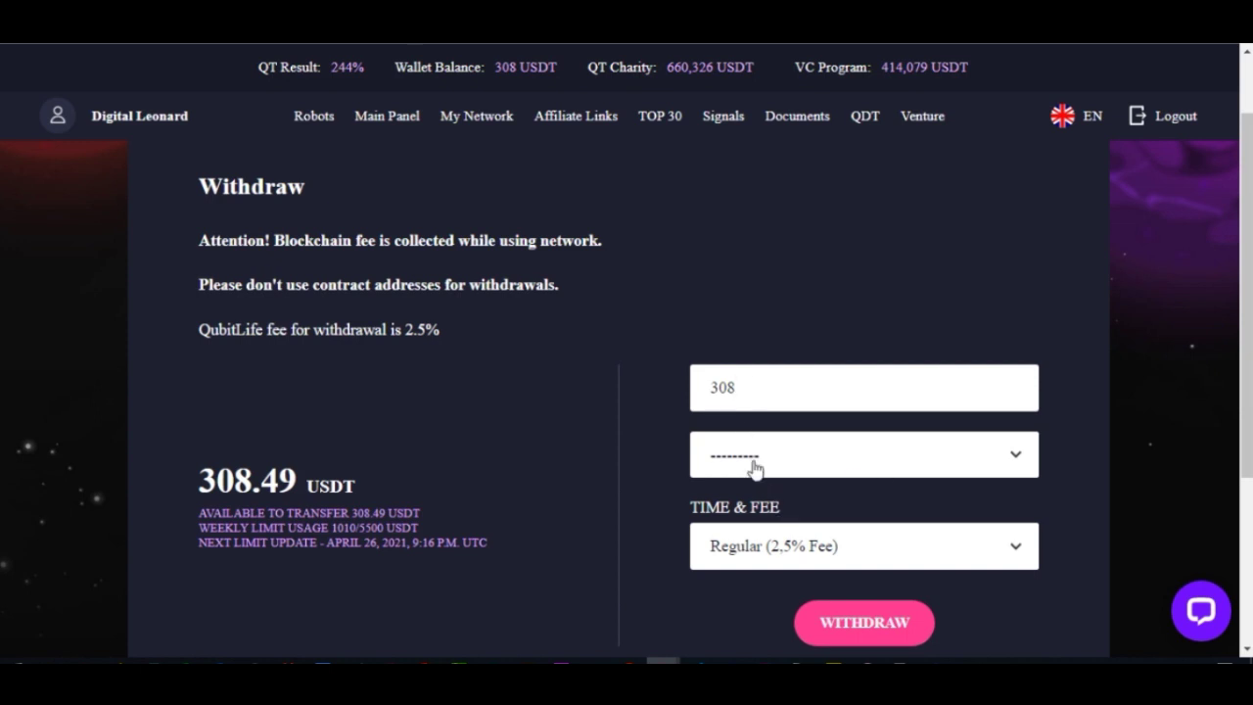
click(970, 458)
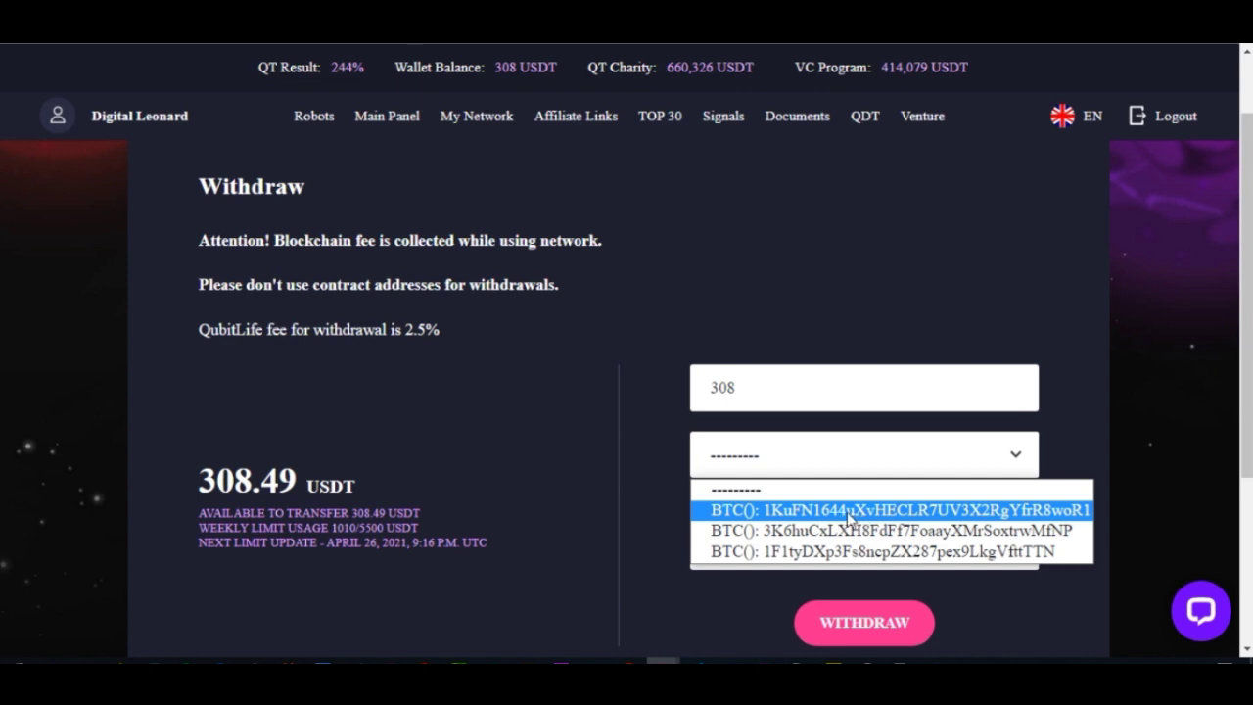
click(850, 513)
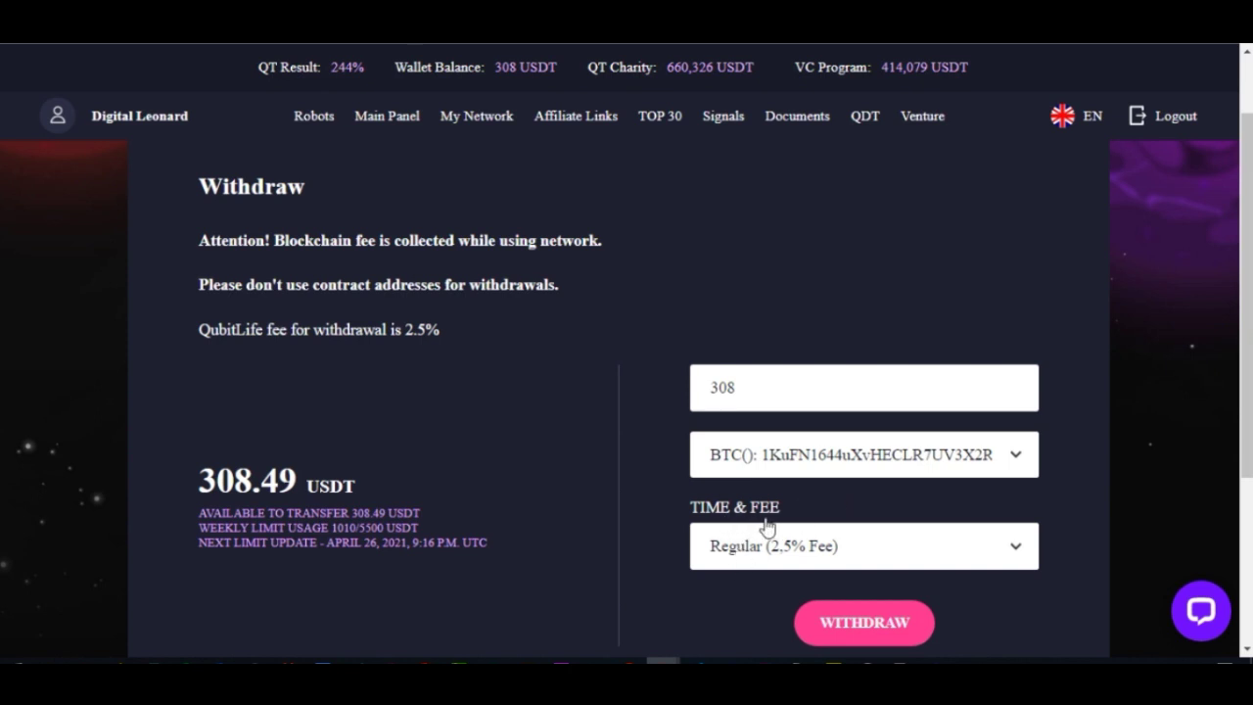
scroll(753, 546, down, 1)
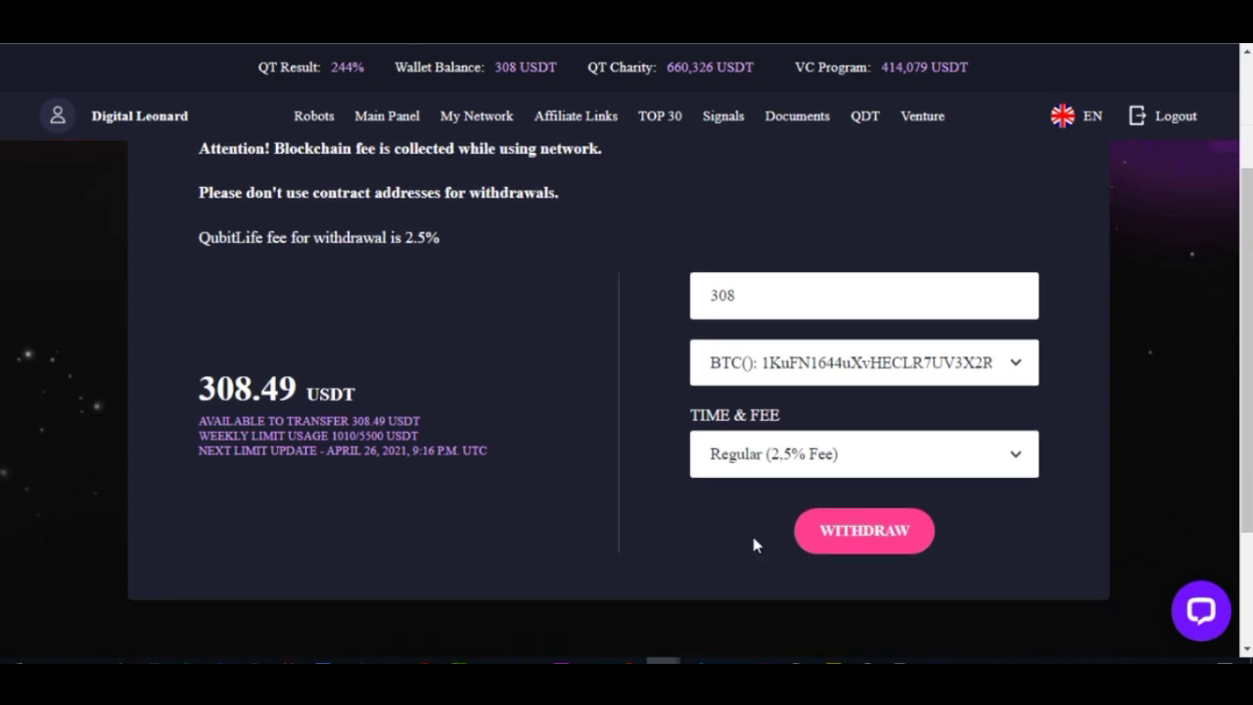
Step: Keep the Regular (2.5% fee) option and submit the 308 USDT withdrawal
click(849, 468)
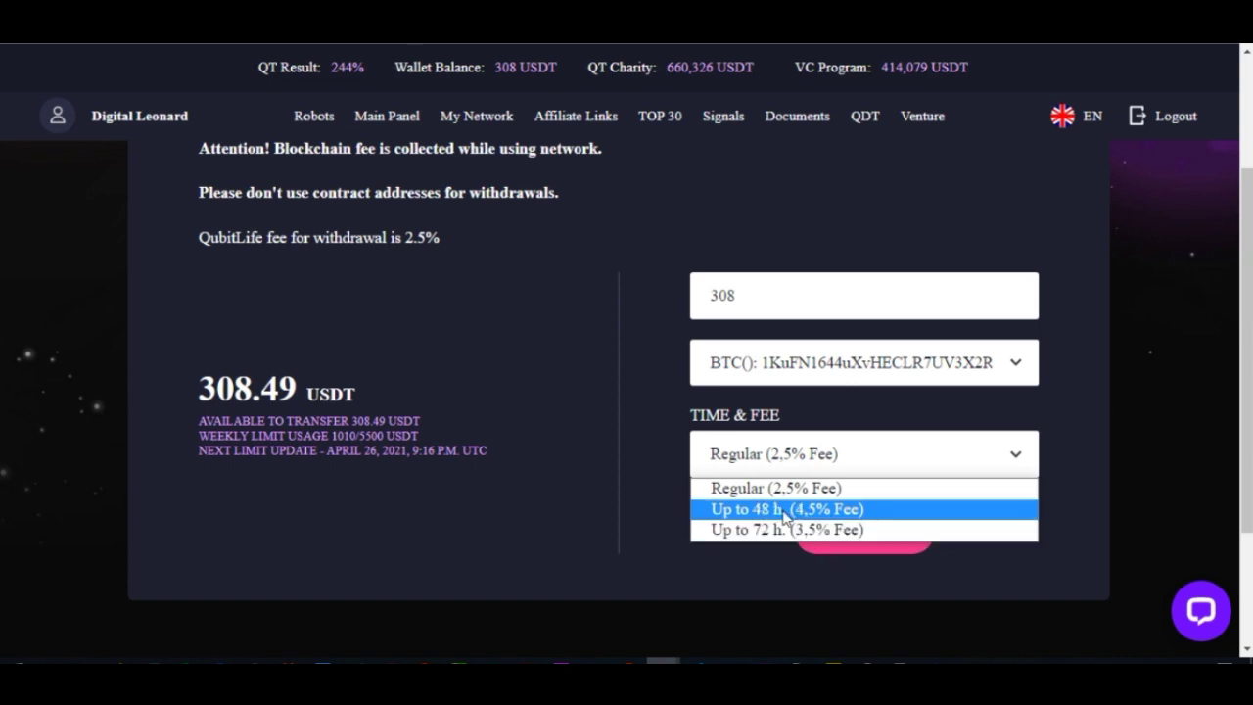
click(657, 504)
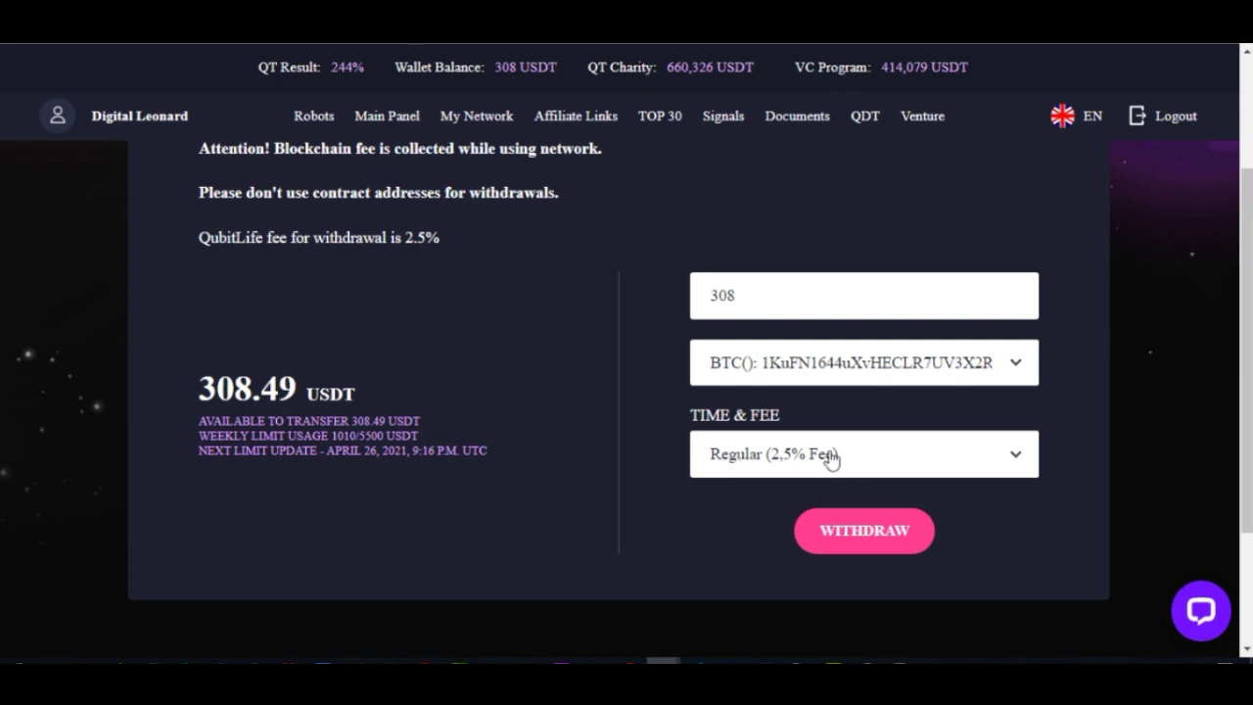
click(812, 529)
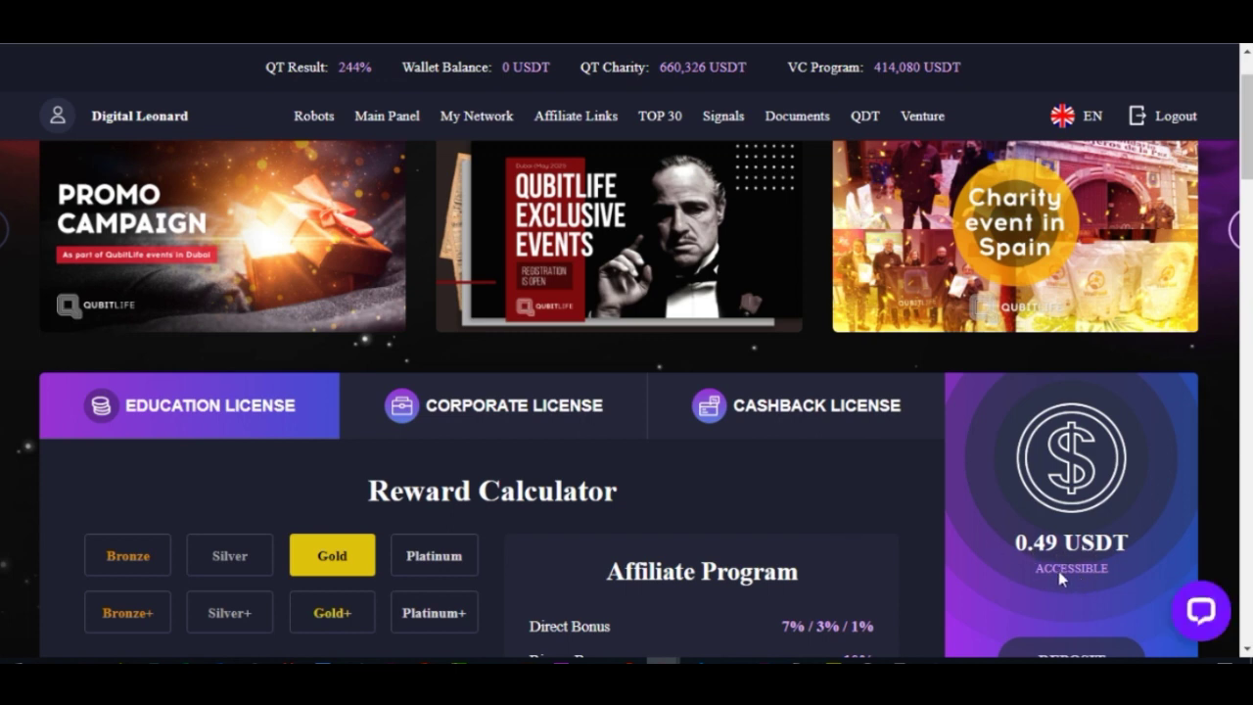
Step: Scroll the Main Panel past Events and Daily Reports to review the Withdrawal History table
scroll(978, 558, down, 5)
scroll(987, 558, down, 15)
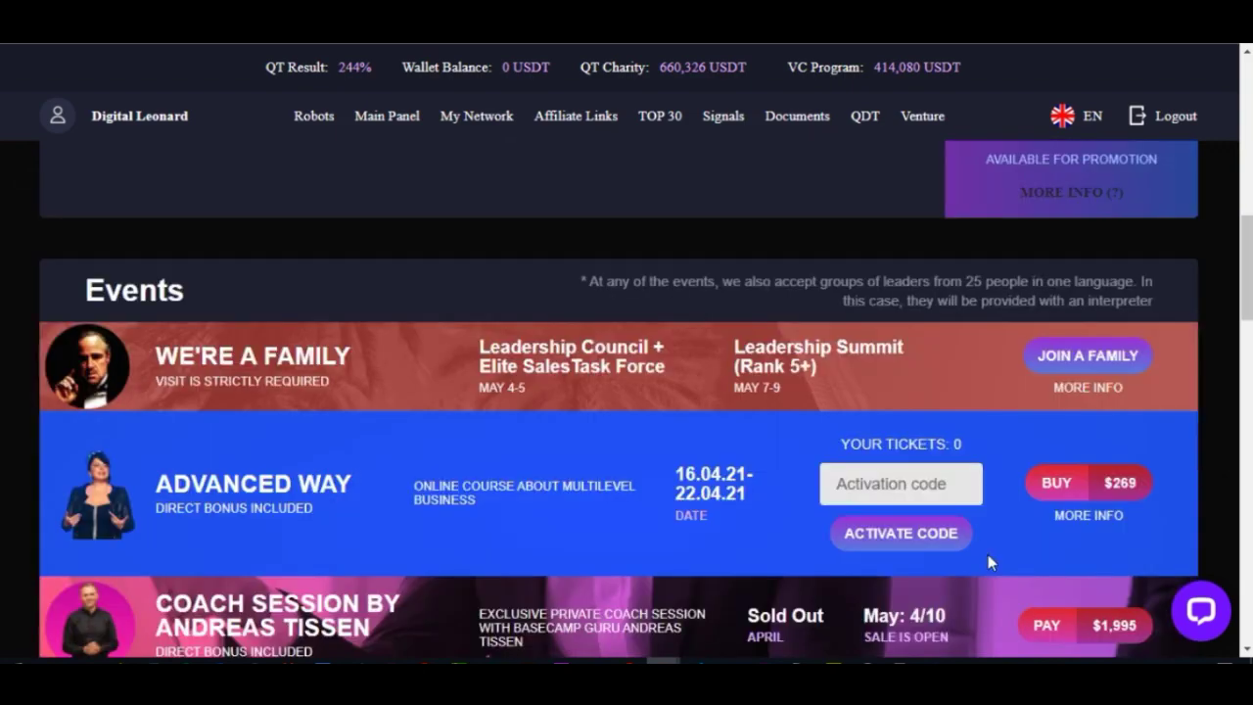
scroll(980, 545, up, 1)
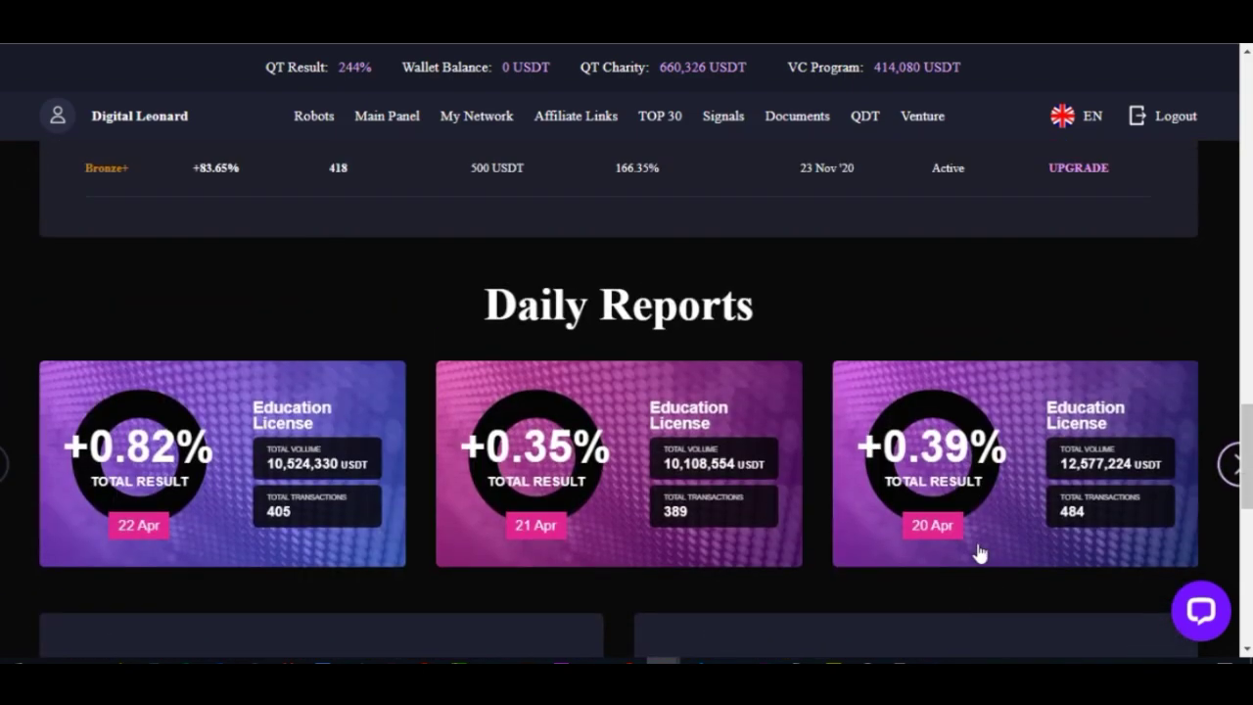
scroll(974, 545, down, 4)
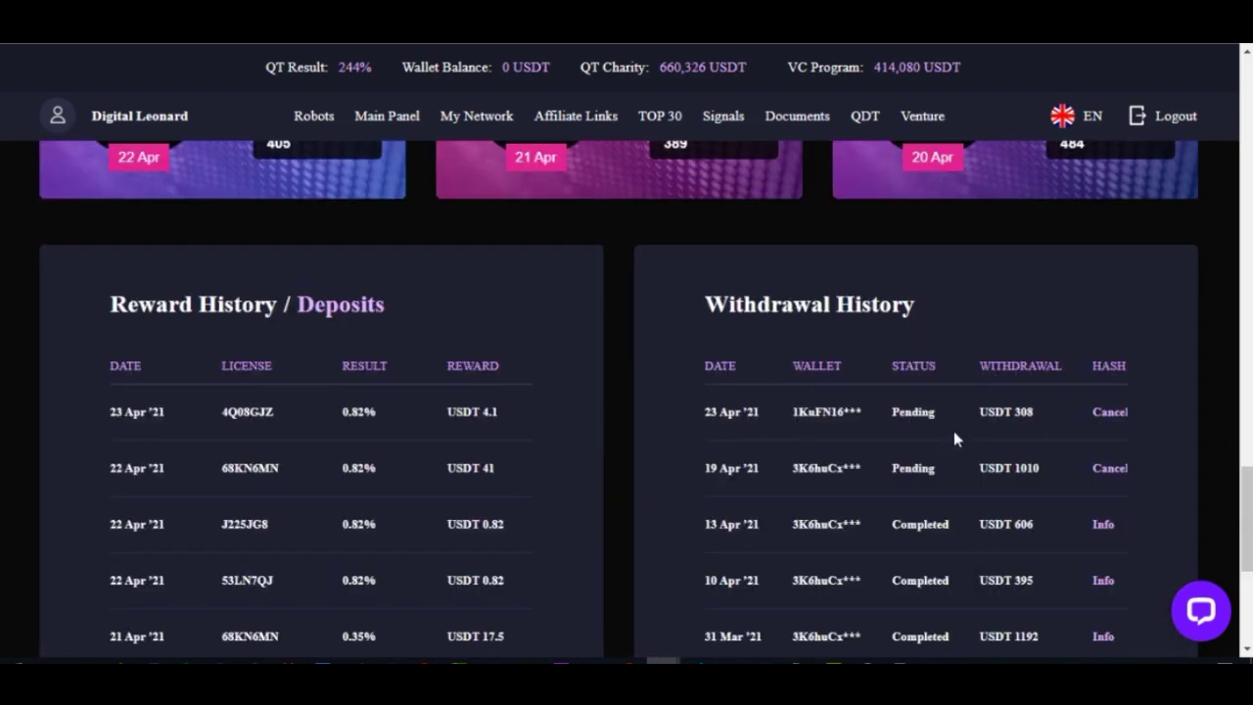